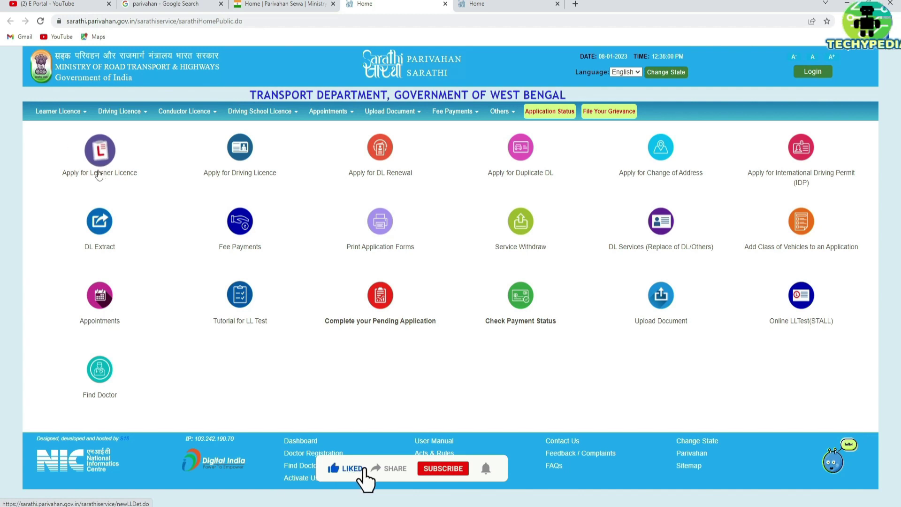
- Start a learner licence application, review the listed application stages and continue to the application form
left_click(99, 174)
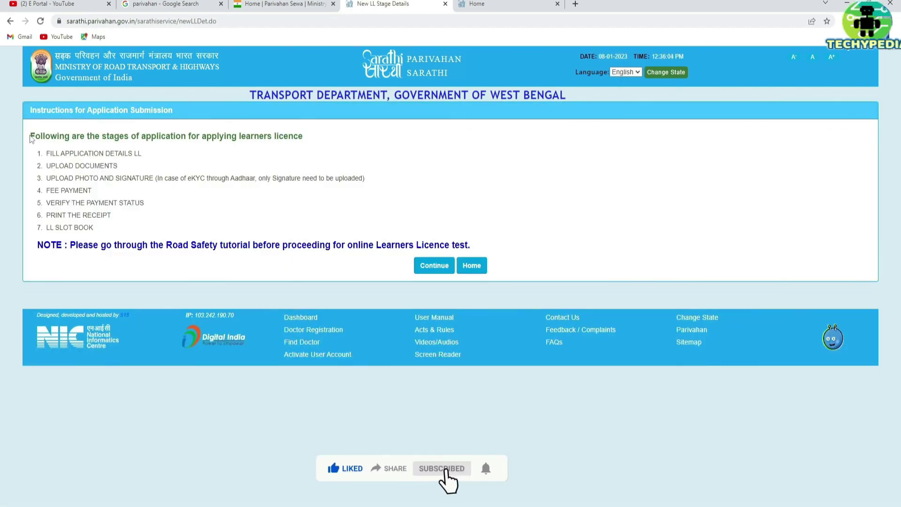
left_click_drag(31, 138, 476, 249)
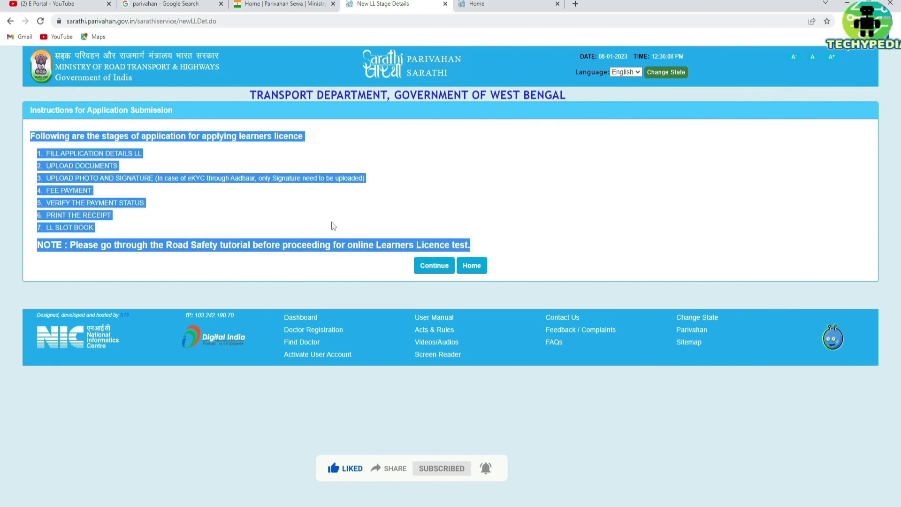
left_click(127, 173)
left_click_drag(46, 164, 110, 168)
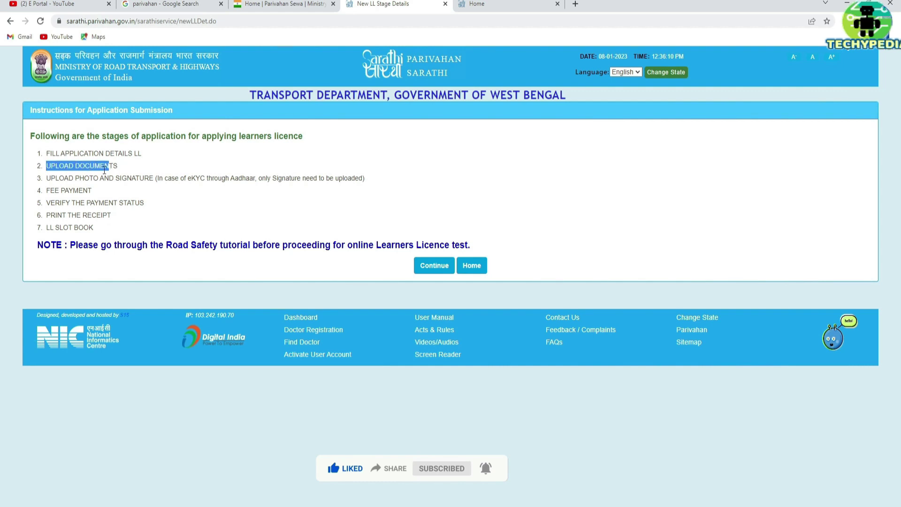
left_click(80, 175)
left_click_drag(51, 166, 128, 167)
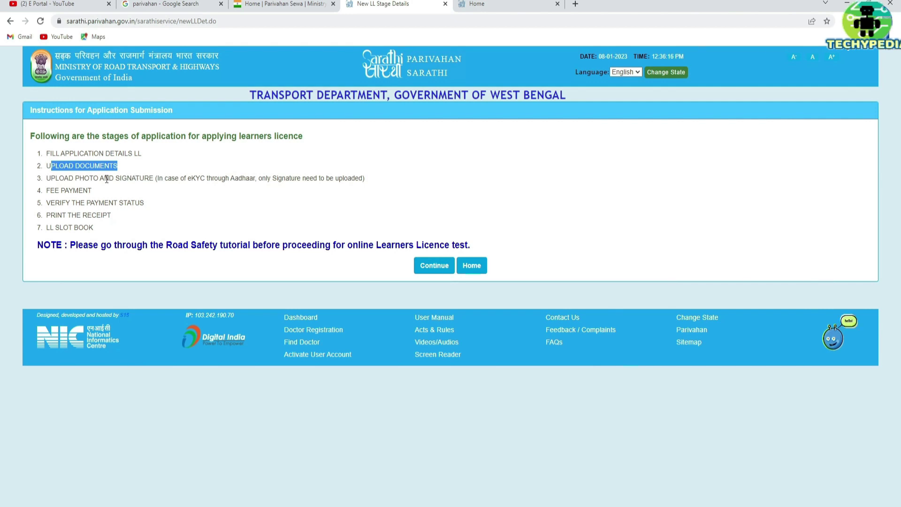
left_click(139, 179)
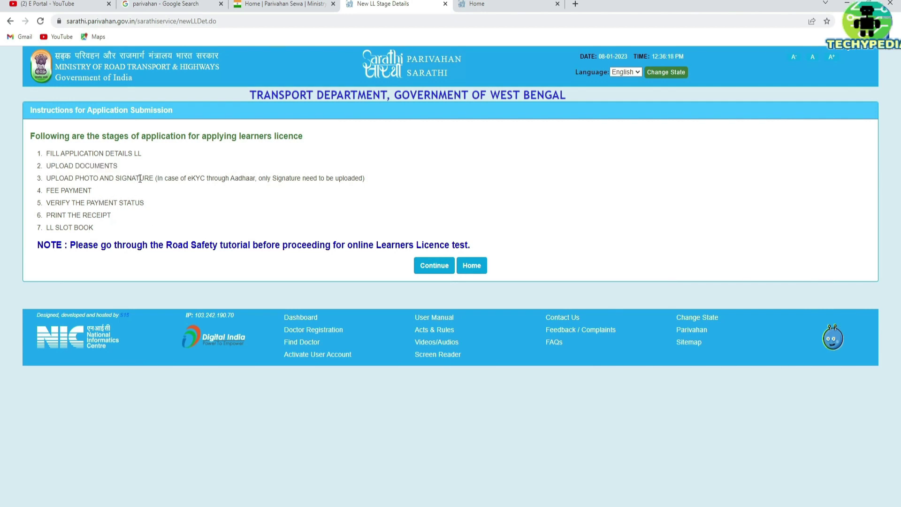
left_click(430, 267)
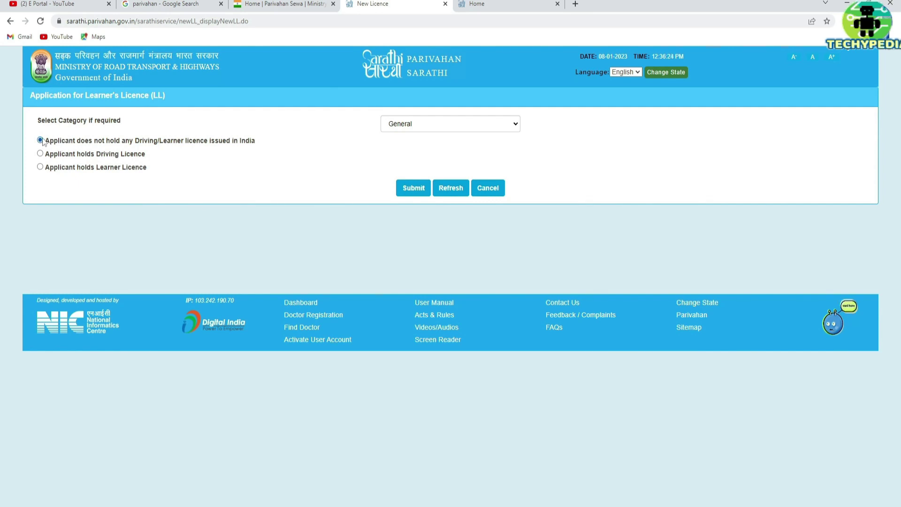
- Submit the category as General for an applicant who does not hold any driving or learner licence issued in India
left_click_drag(71, 141, 256, 141)
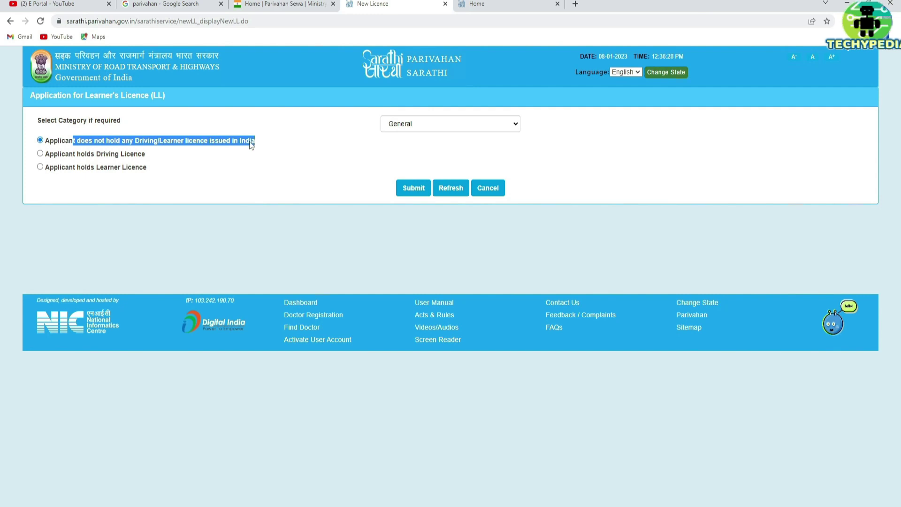
left_click(260, 143)
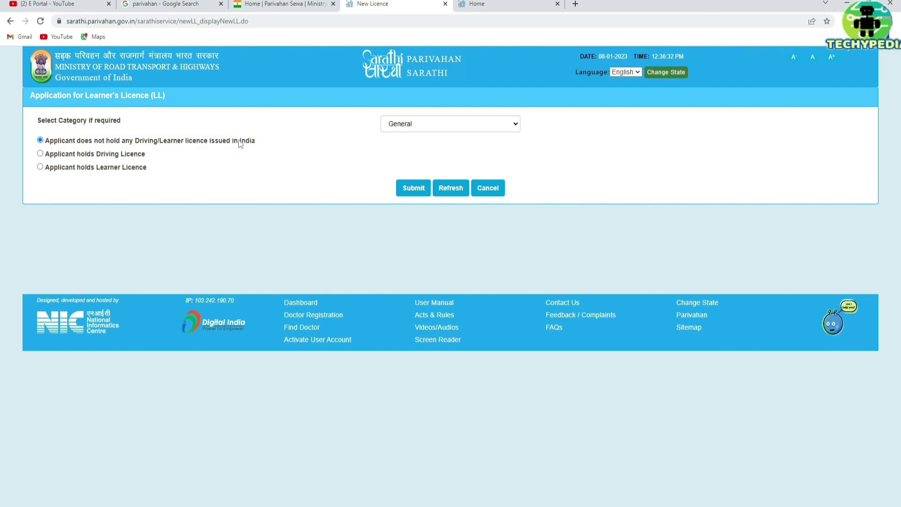
left_click(400, 125)
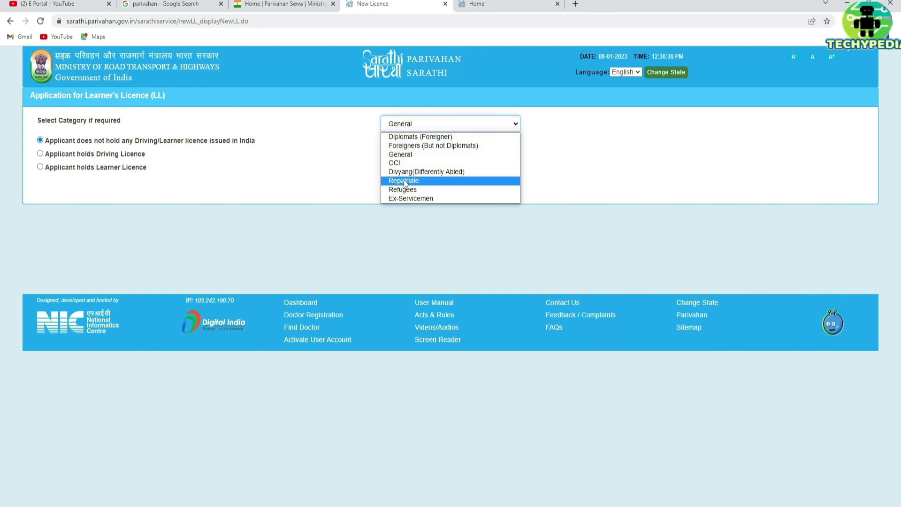
left_click(372, 134)
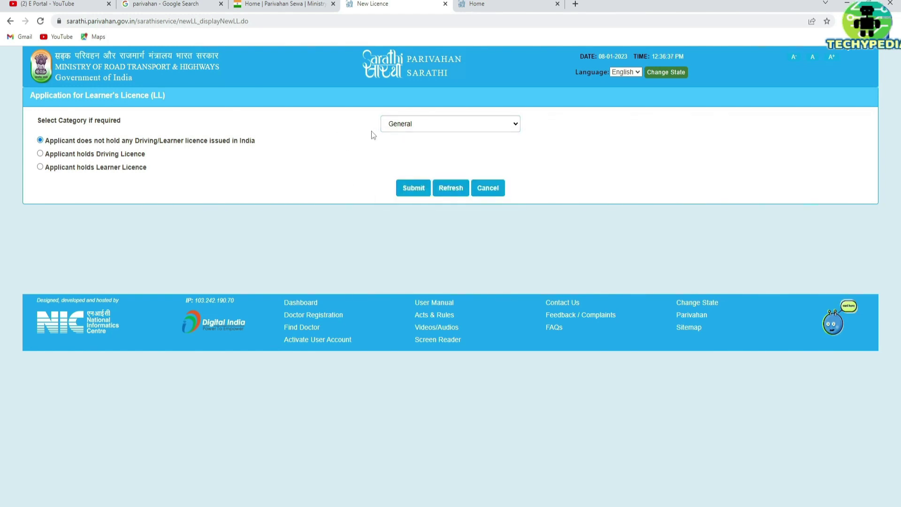
left_click(411, 190)
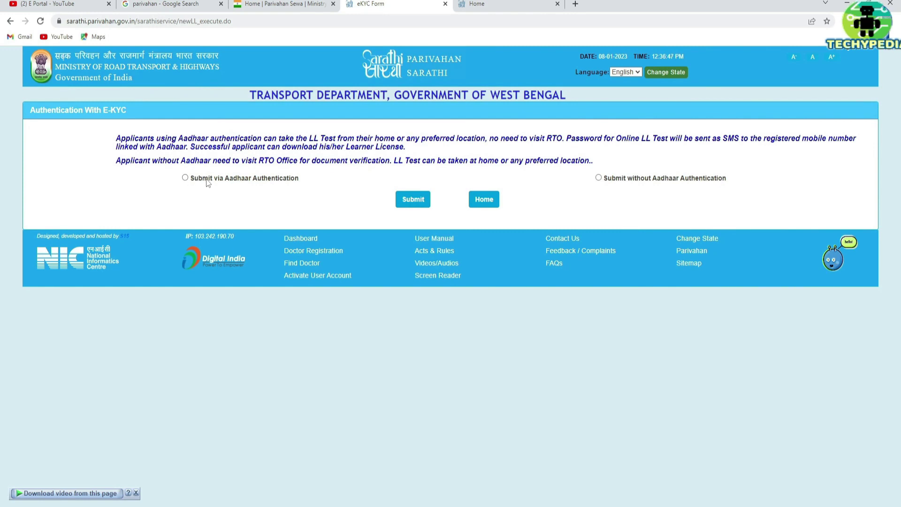
- Compare the options for submitting with and without Aadhaar authentication
left_click_drag(207, 180, 308, 180)
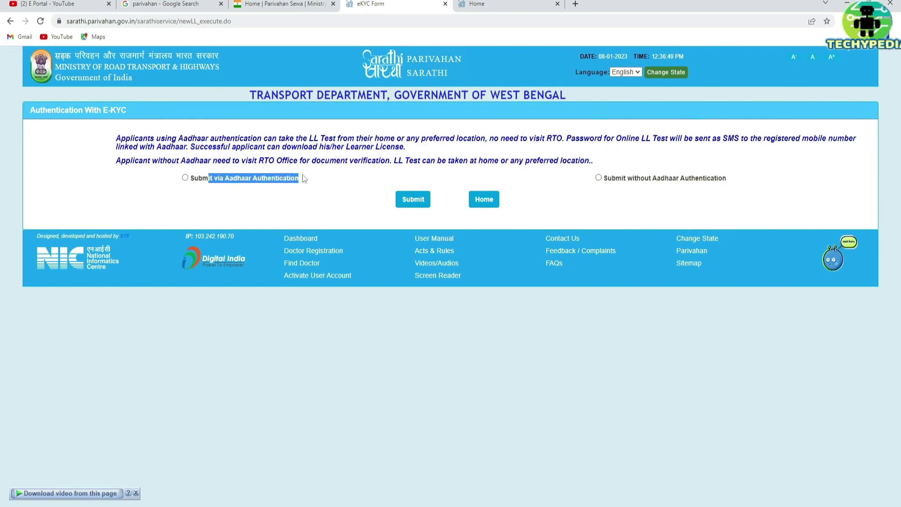
left_click(278, 180)
left_click_drag(297, 181, 193, 182)
left_click(240, 184)
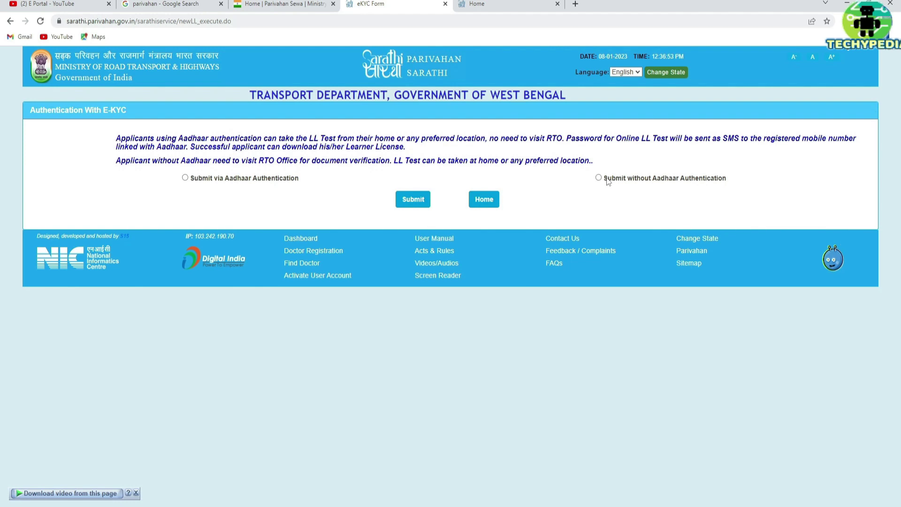
left_click_drag(606, 181, 726, 184)
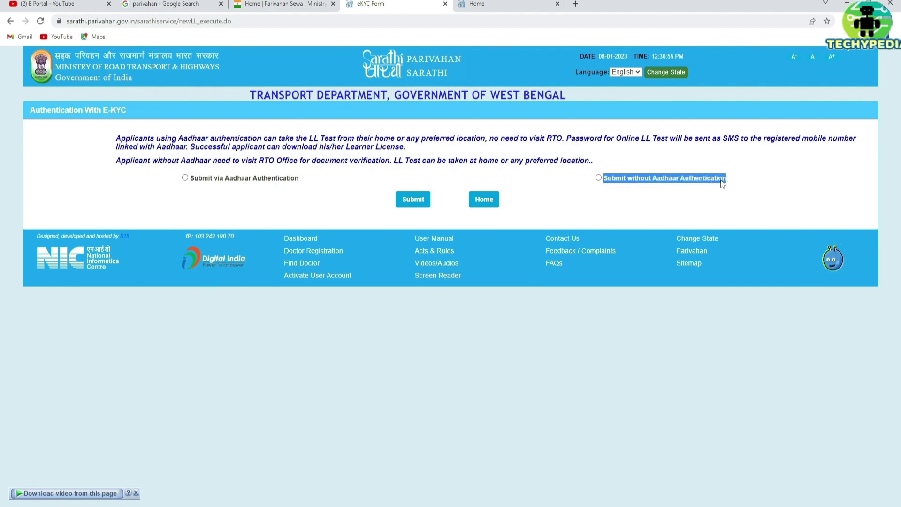
left_click(176, 193)
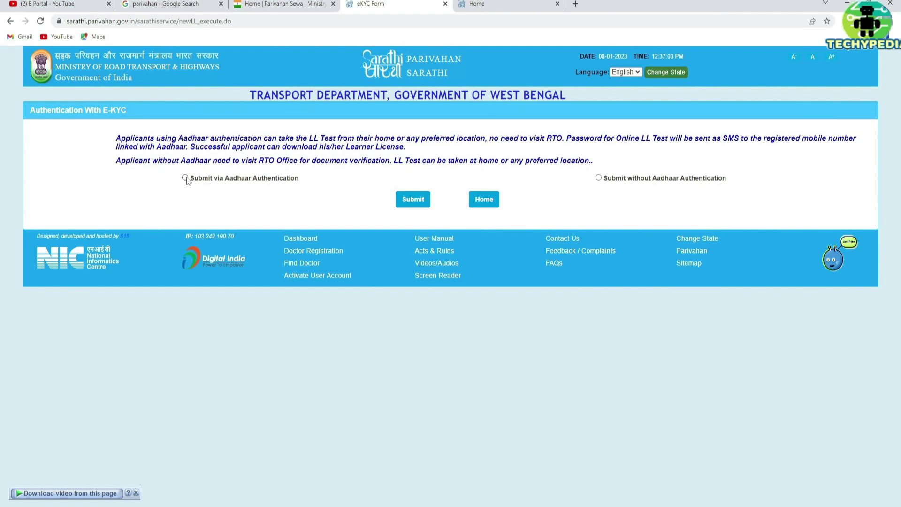
- Submit via Aadhaar authentication and accept the mobile number notice to open the eKYC form
left_click(185, 179)
left_click(185, 178)
left_click(410, 201)
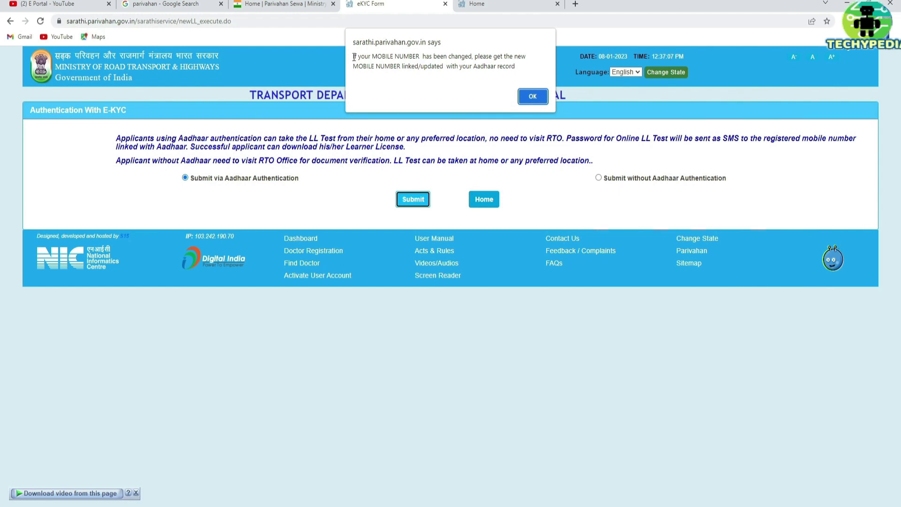
left_click_drag(354, 57, 518, 66)
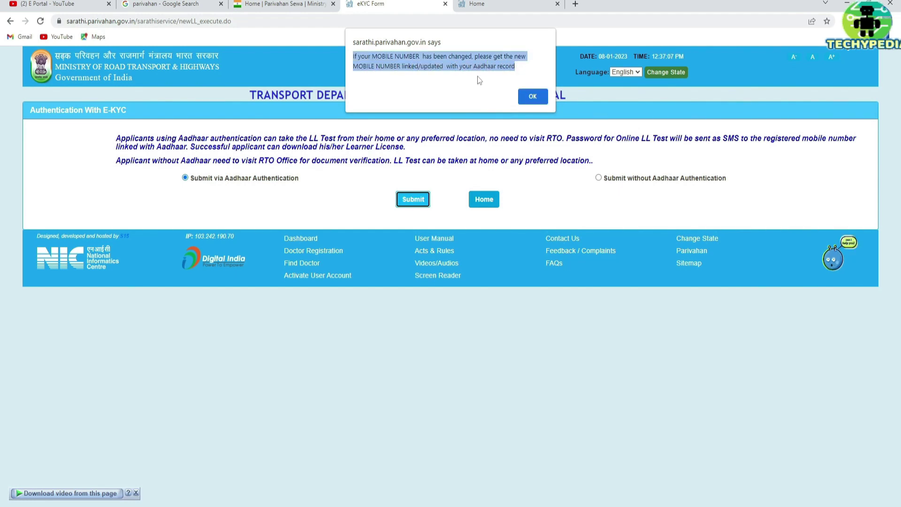
left_click(452, 66)
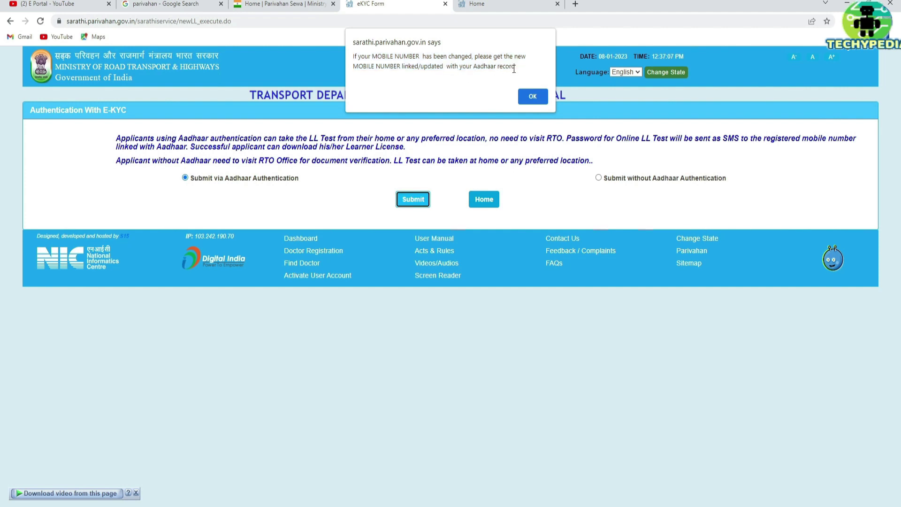
left_click_drag(515, 66, 352, 55)
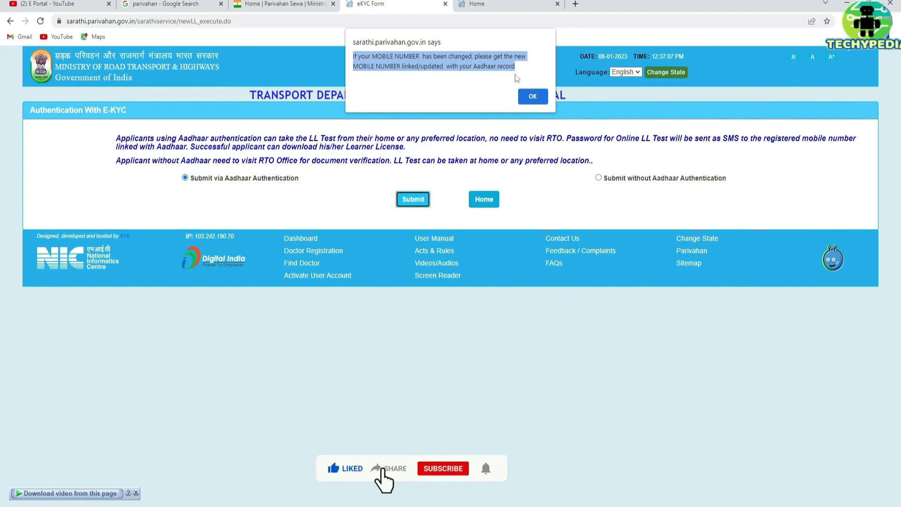
left_click(528, 97)
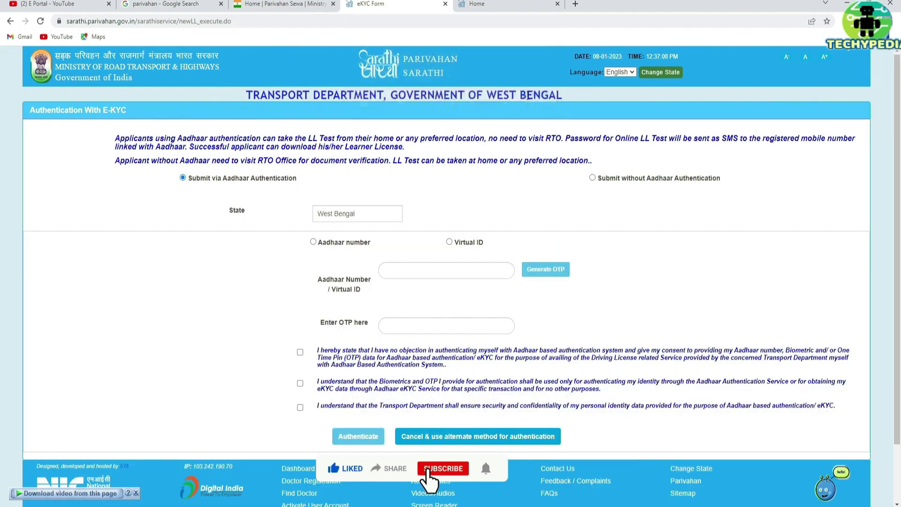
scroll(375, 155, "down", 1)
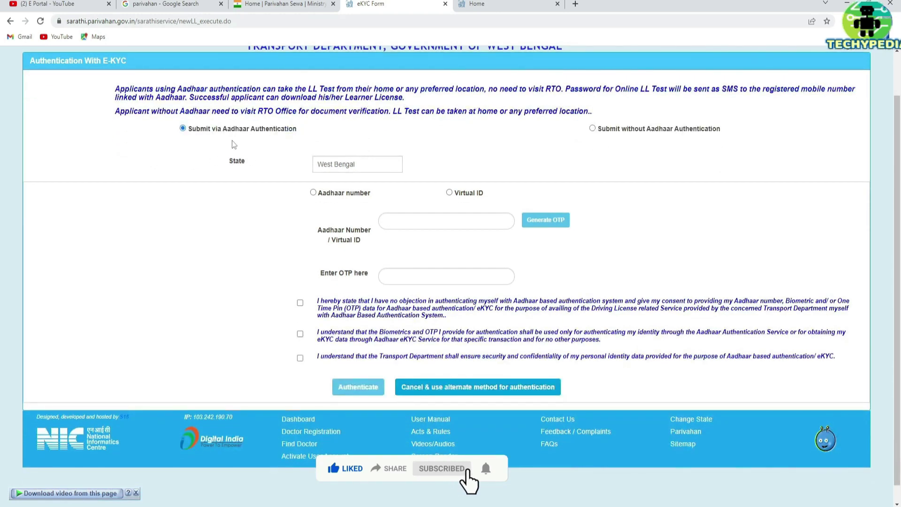
scroll(371, 155, "down", 1)
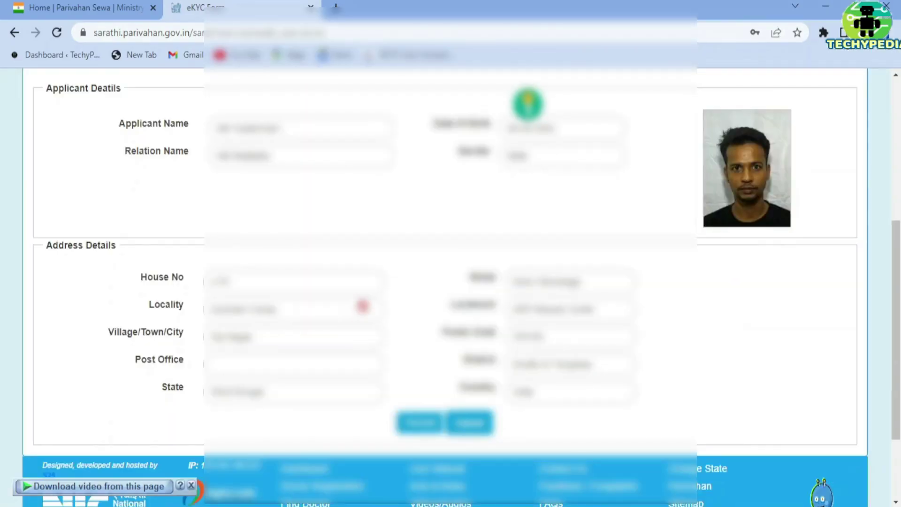
- Review the applicant and address details on the eKYC form and proceed to the learner licence application
scroll(364, 300, "up", 2)
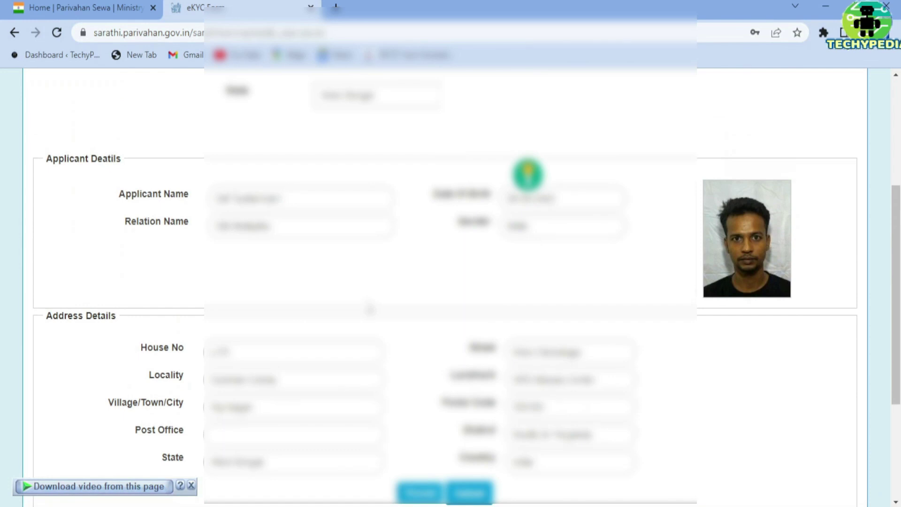
scroll(369, 309, "up", 5)
scroll(423, 299, "down", 4)
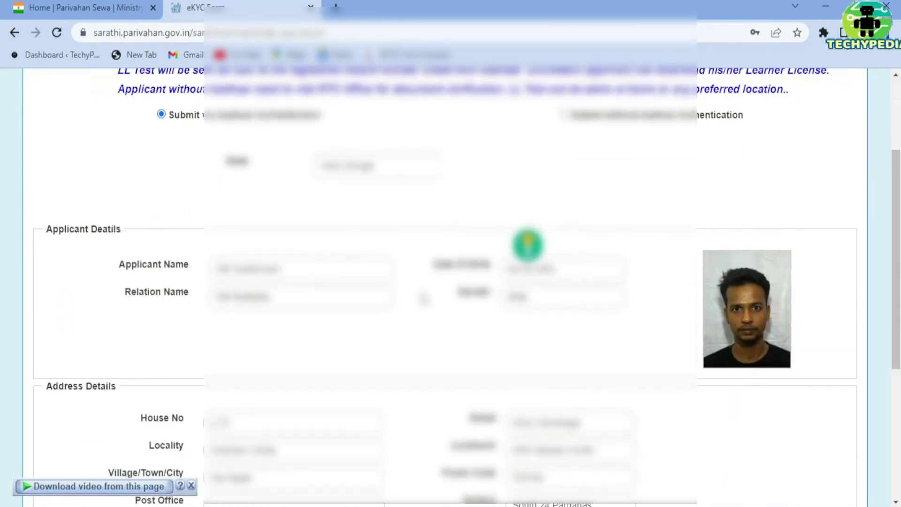
scroll(424, 299, "down", 5)
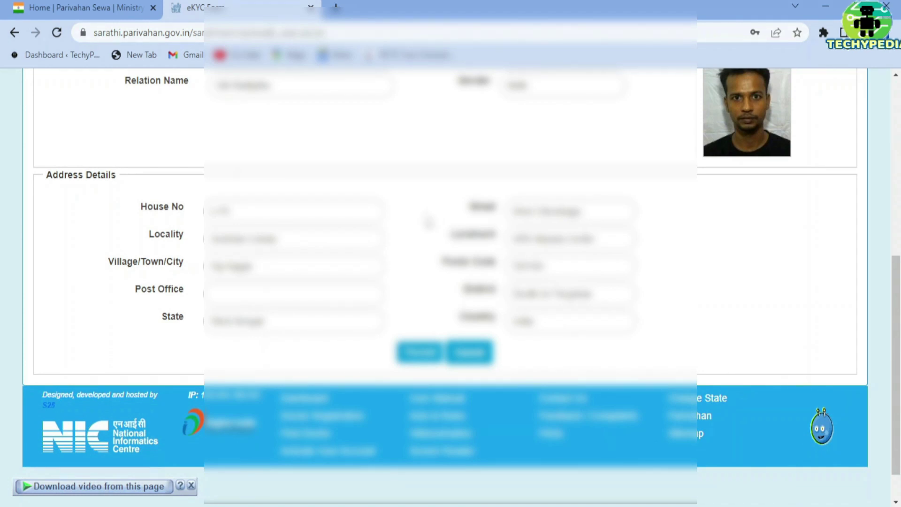
scroll(393, 284, "up", 2)
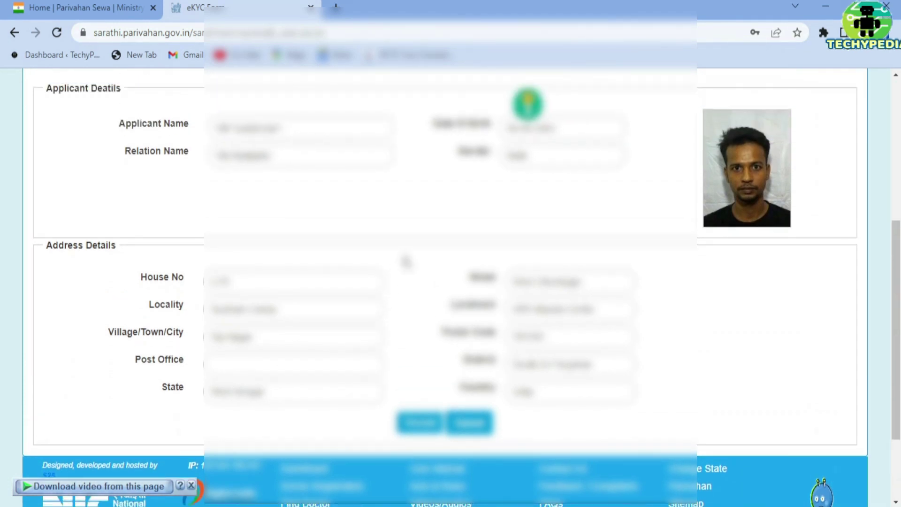
scroll(406, 261, "up", 5)
scroll(408, 244, "down", 2)
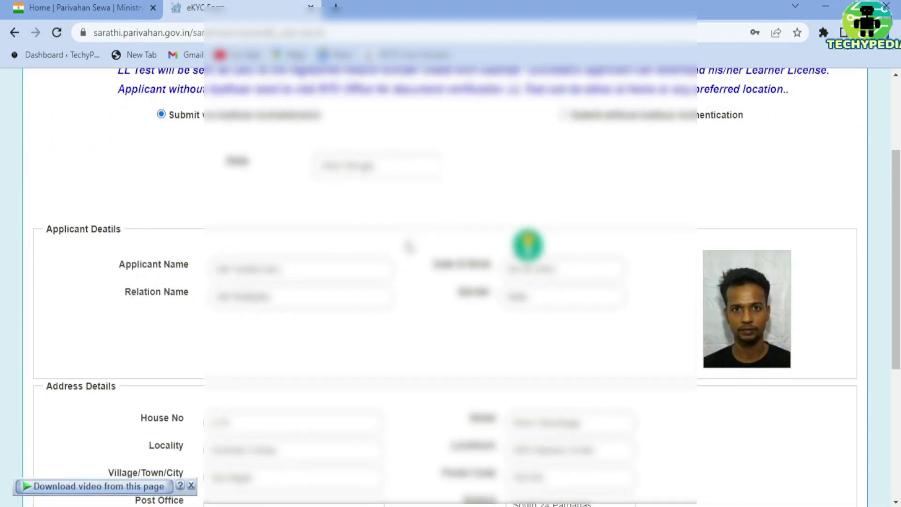
scroll(408, 246, "down", 3)
scroll(409, 246, "down", 2)
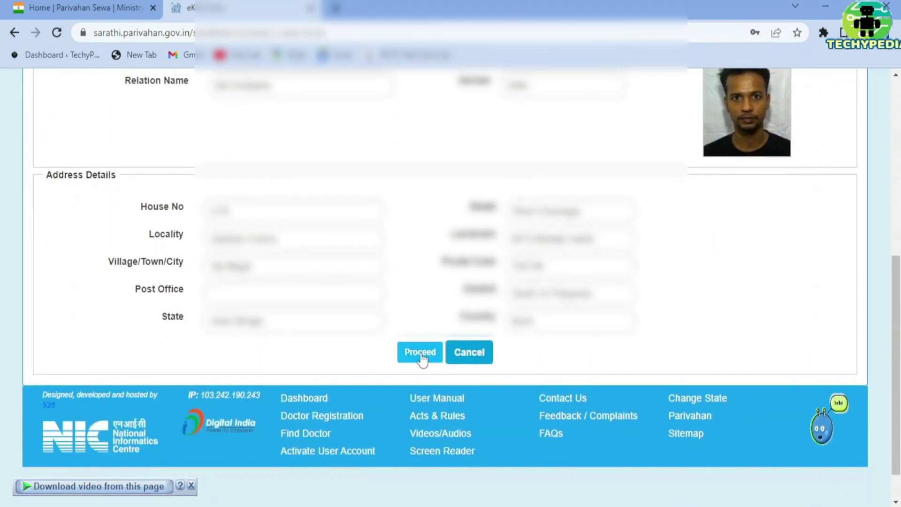
left_click(421, 354)
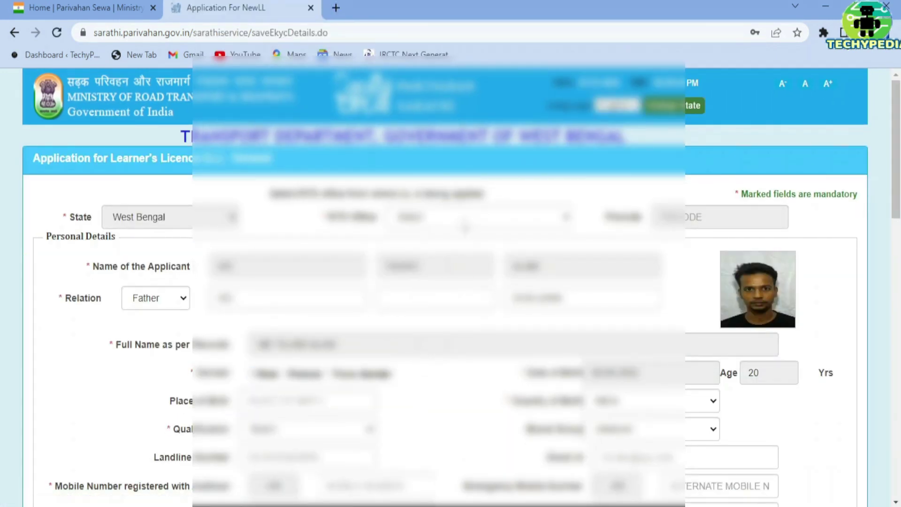
- Select the RTO office where the learner licence is being applied for
left_click(463, 217)
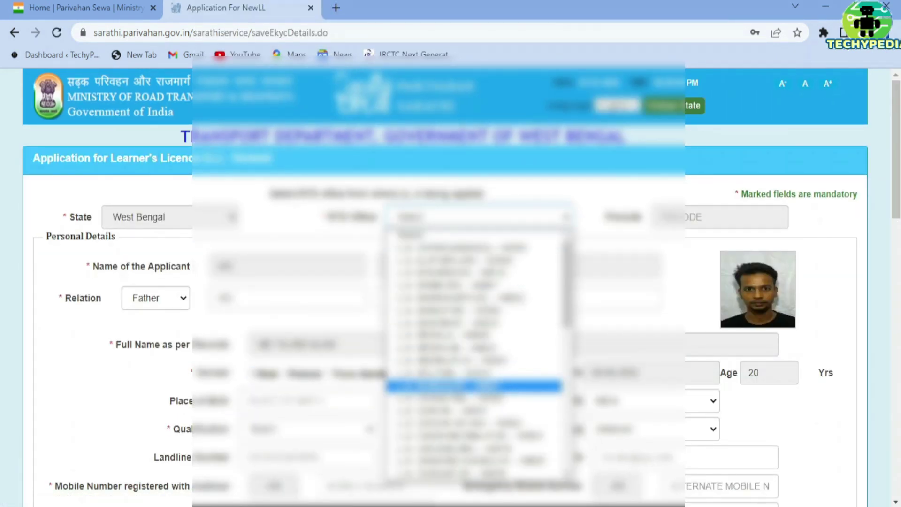
scroll(474, 379, "down", 5)
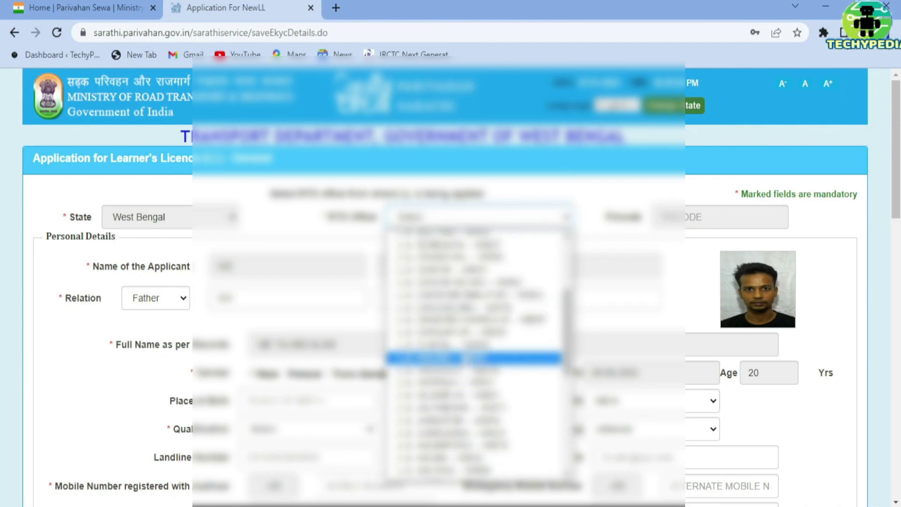
scroll(473, 380, "down", 6)
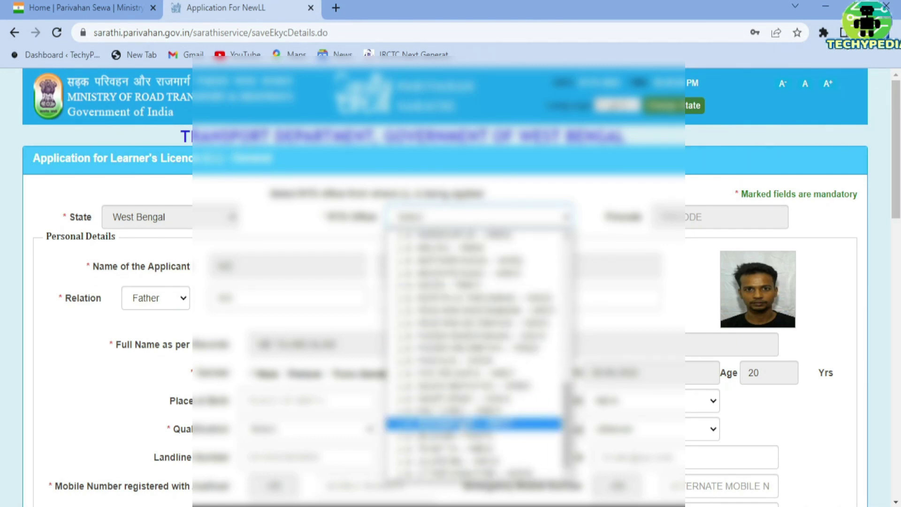
left_click(453, 375)
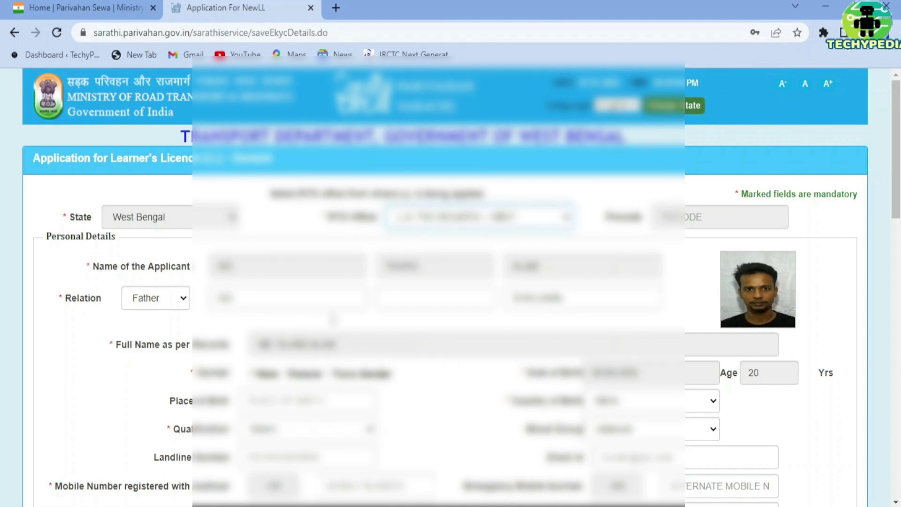
- Select the applicant's qualification and enter the mobile number registered with Aadhaar in the personal details
scroll(347, 317, "down", 2)
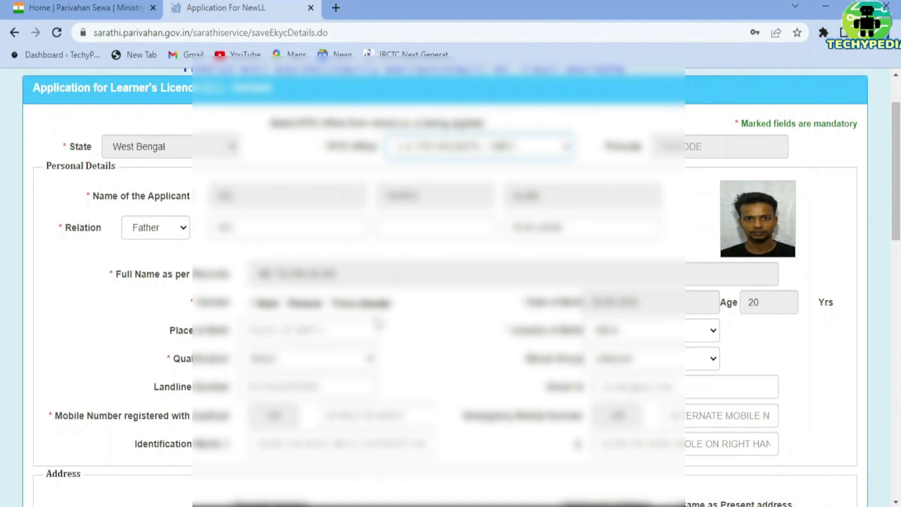
left_click(312, 363)
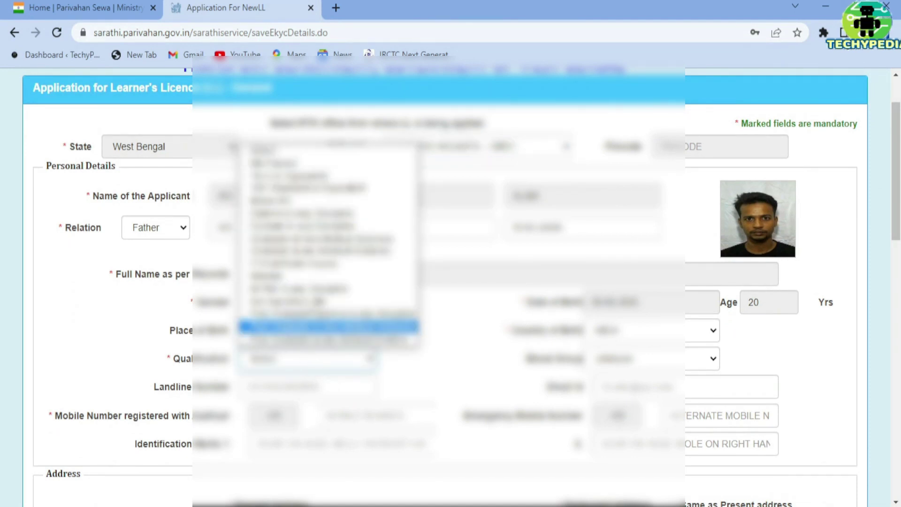
key("Return")
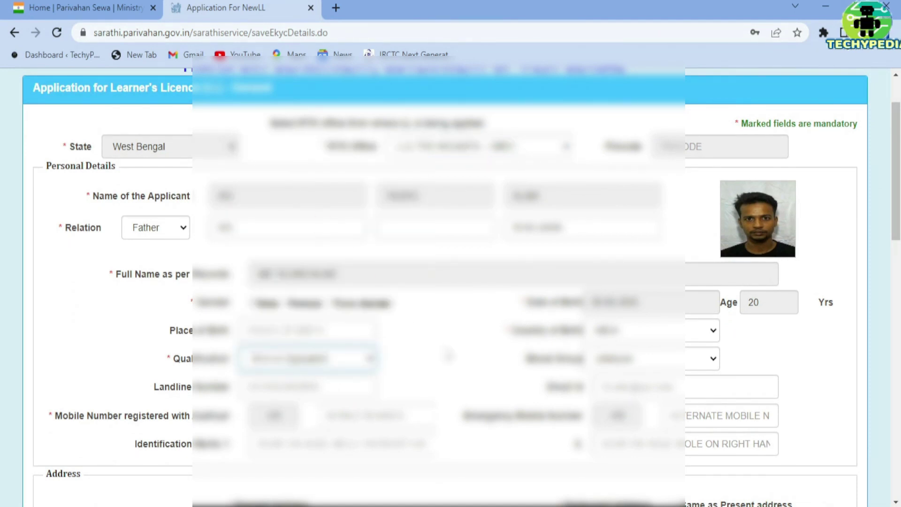
left_click(425, 349)
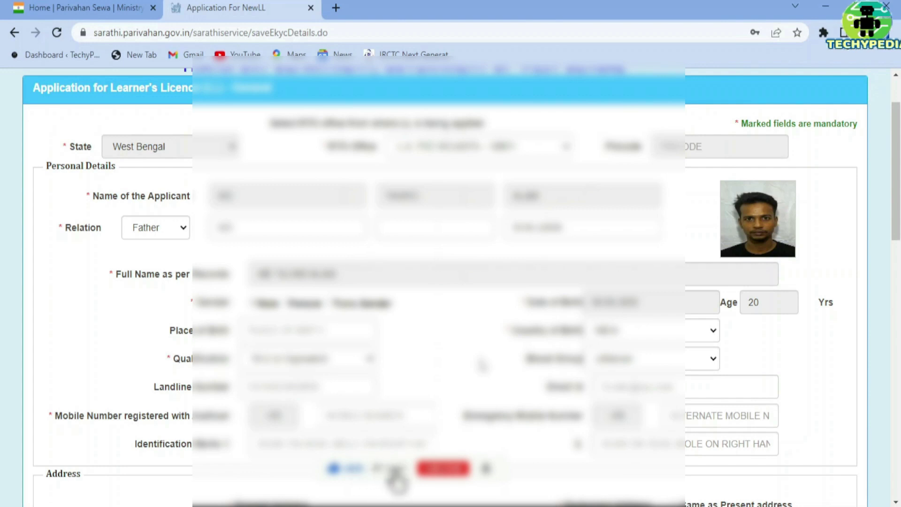
scroll(479, 365, "down", 1)
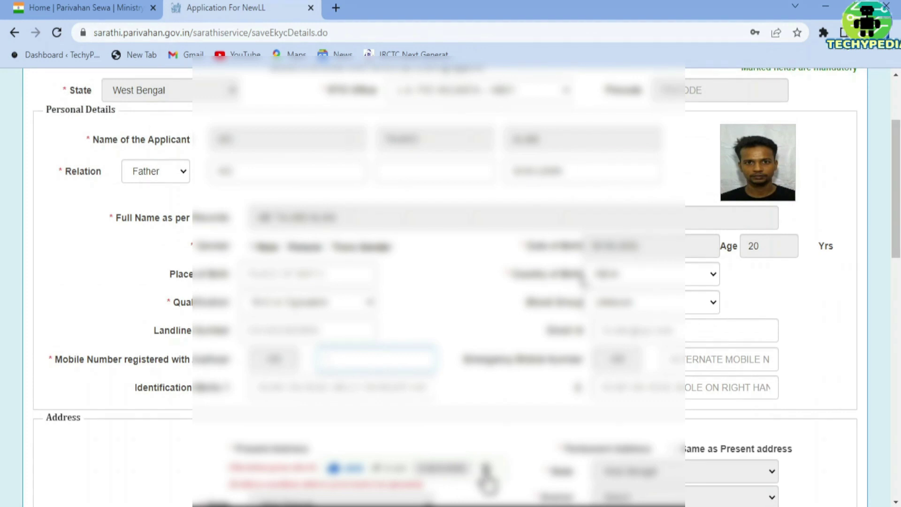
type("987")
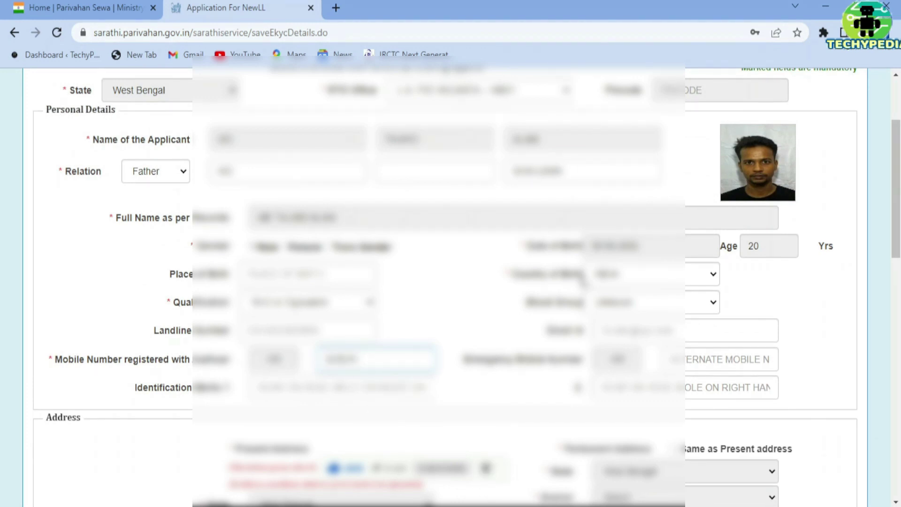
type("65")
- Keep the present address district, select the matching sub-district, and check the available village options
scroll(583, 281, "down", 4)
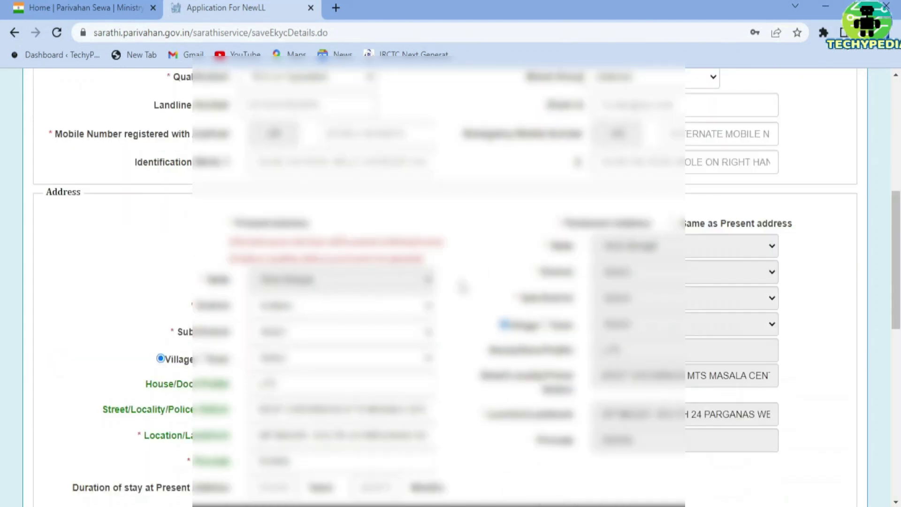
left_click(303, 310)
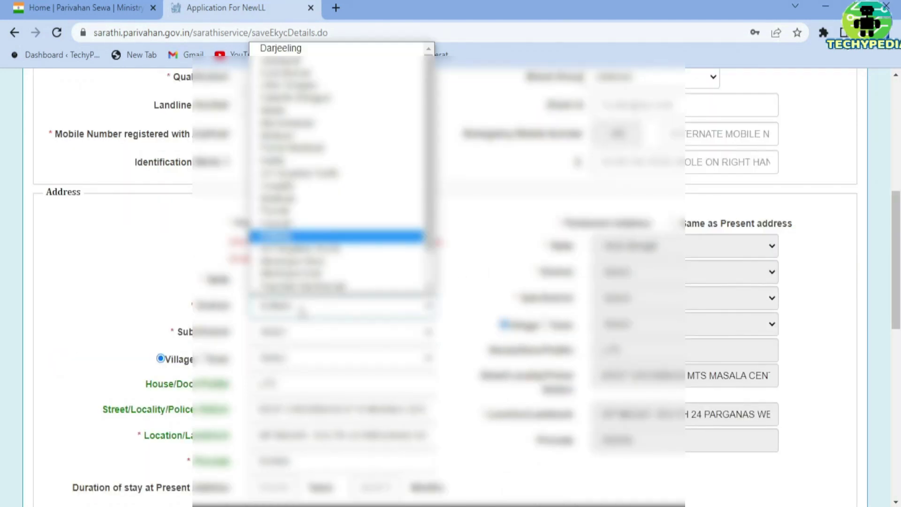
left_click(301, 309)
left_click(291, 332)
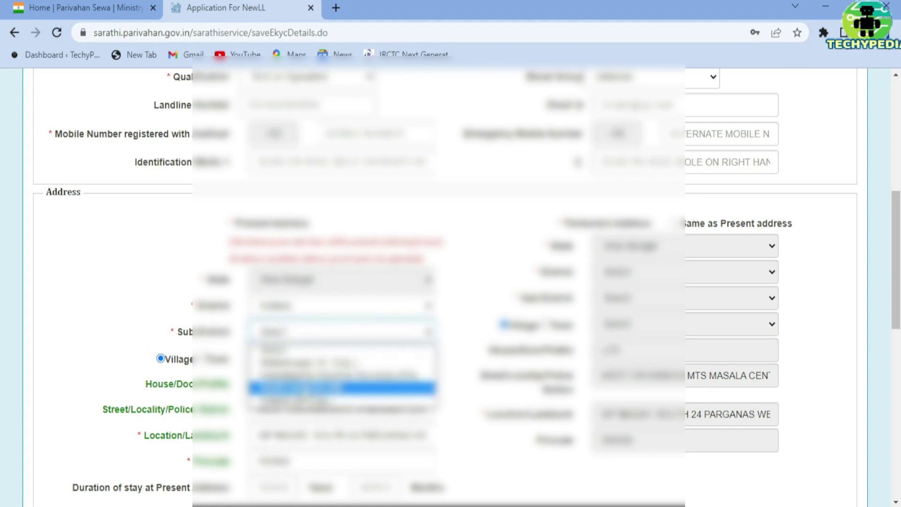
left_click(294, 387)
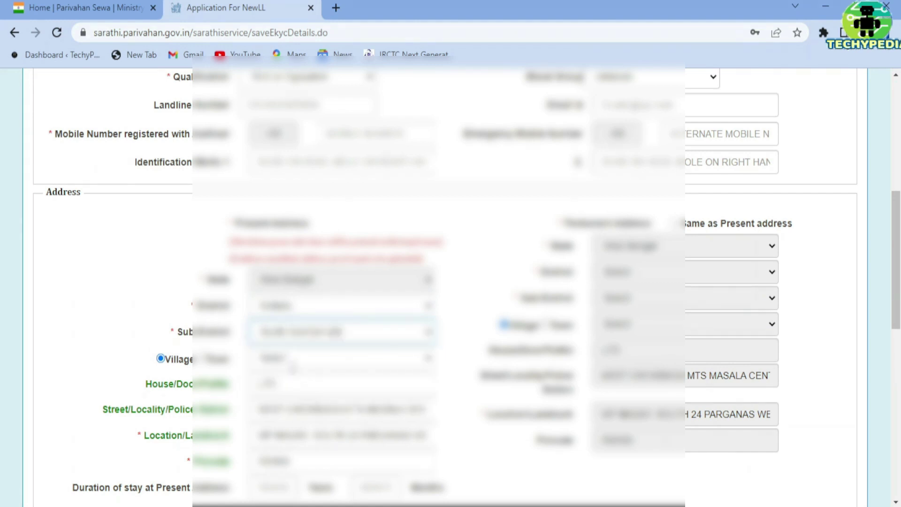
left_click(281, 329)
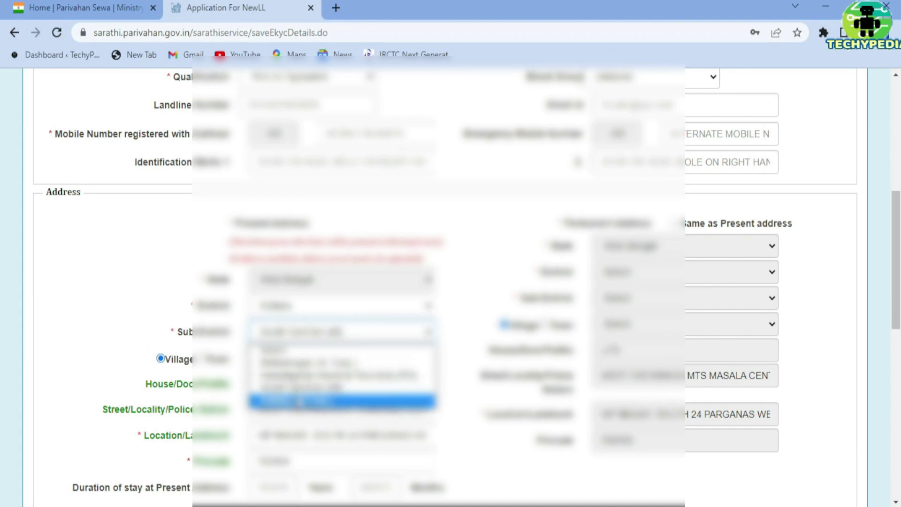
left_click(293, 400)
left_click(283, 362)
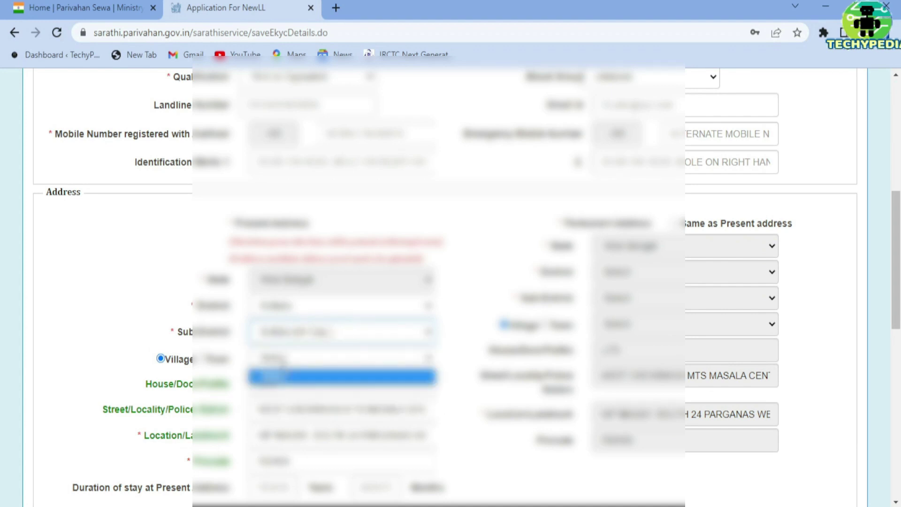
left_click(286, 377)
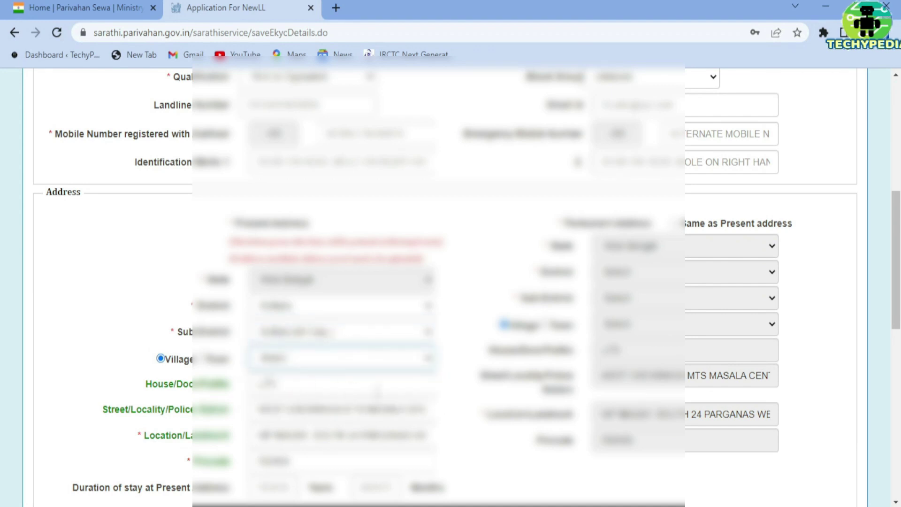
- Add Motor Cycle with Gear (Non Transport) (MCWG) to the selected classes of vehicles
scroll(506, 364, "down", 2)
scroll(498, 352, "down", 5)
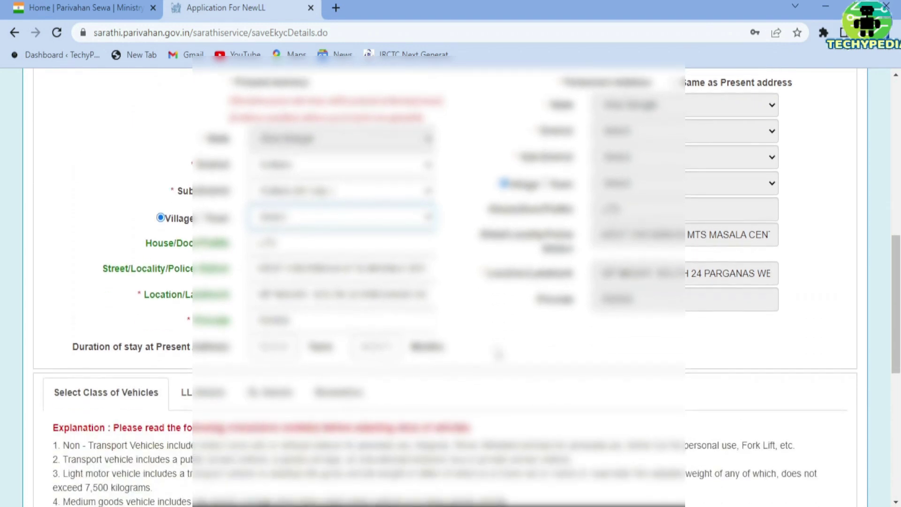
scroll(366, 329, "down", 2)
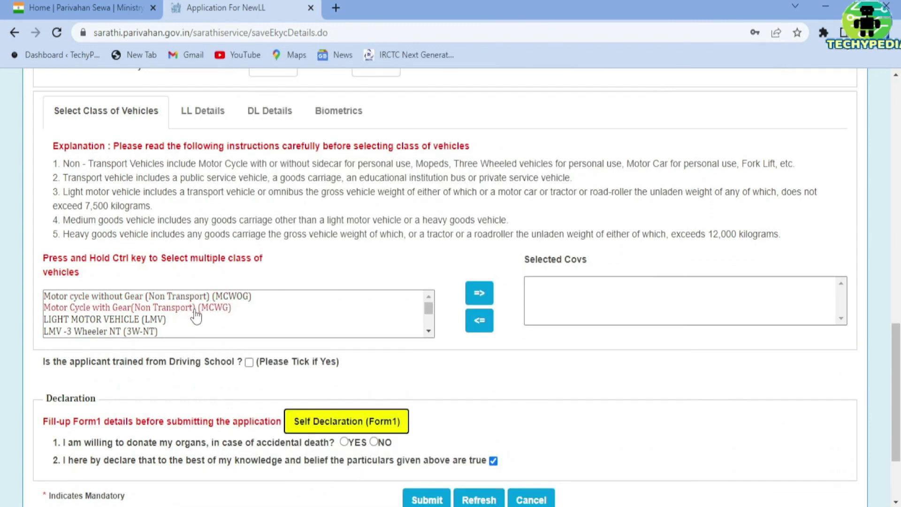
left_click(197, 309)
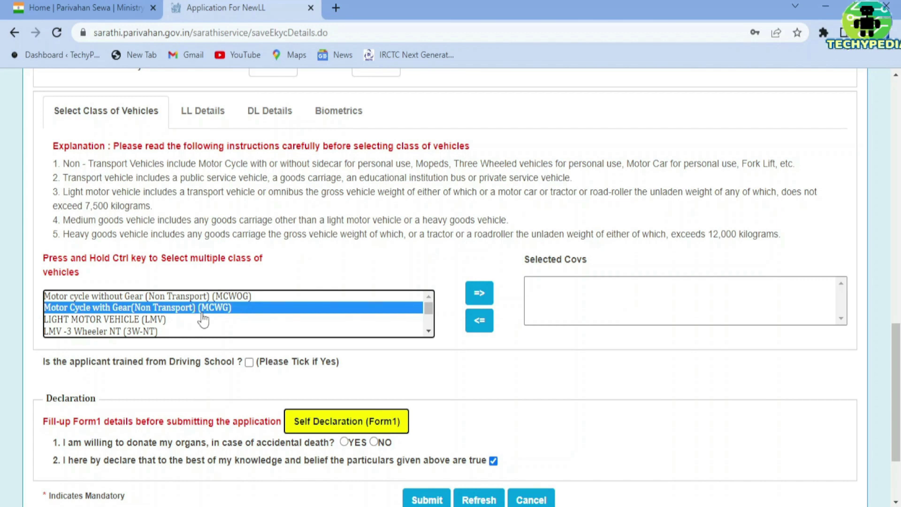
left_click(476, 303)
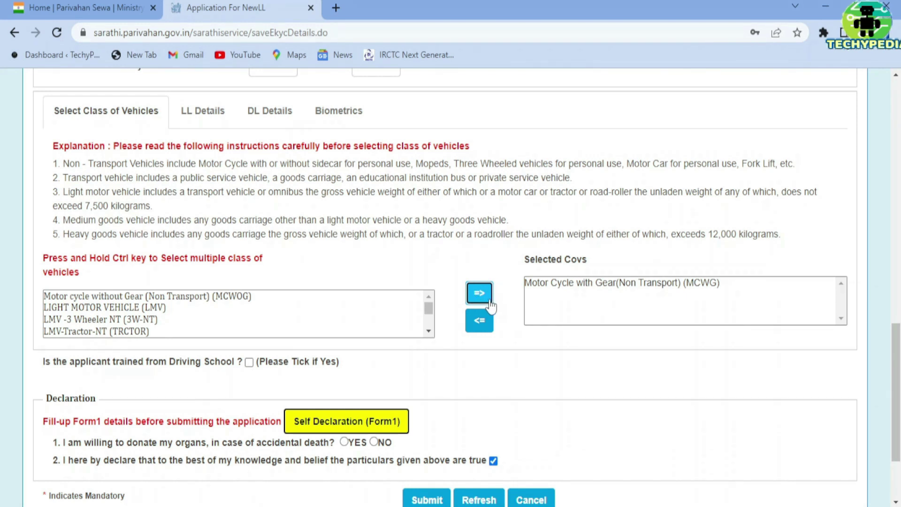
- Open the Form1 self declaration and answer No to question (a), Yes to (b) and No to (c)
left_click(348, 424)
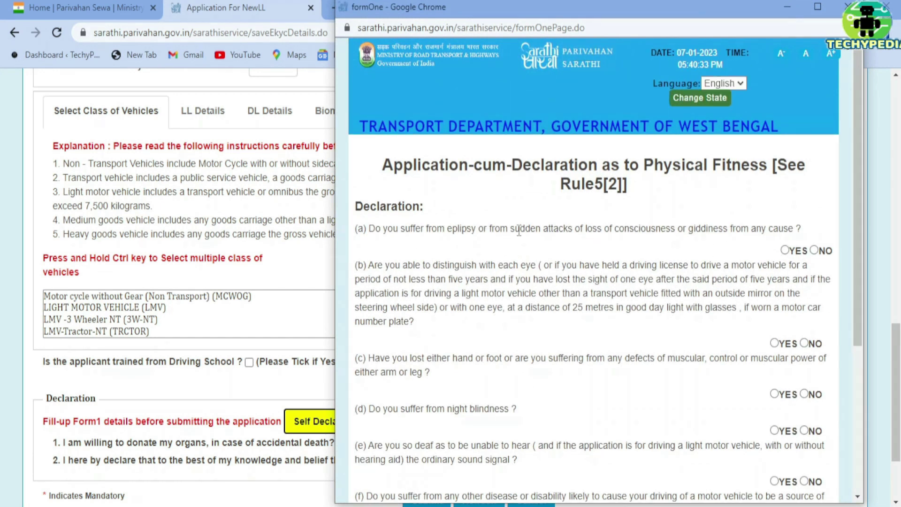
left_click_drag(376, 229, 807, 233)
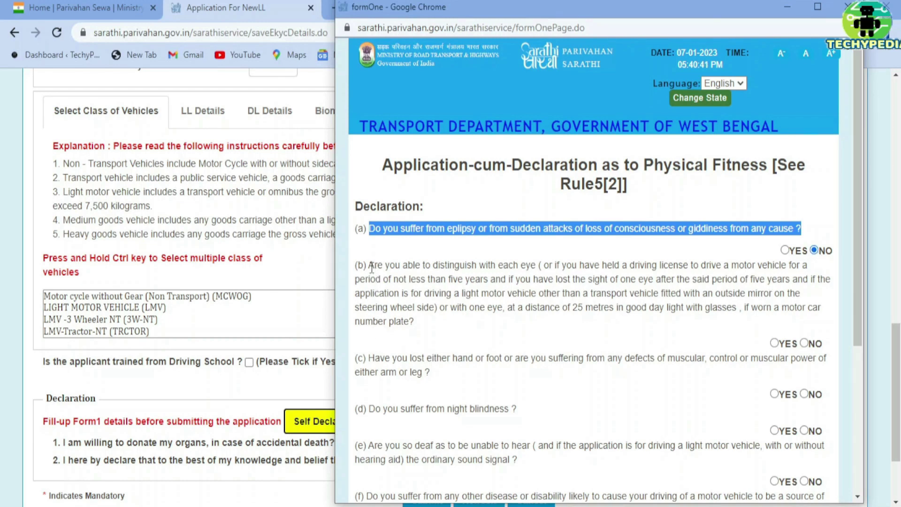
left_click_drag(368, 266, 424, 330)
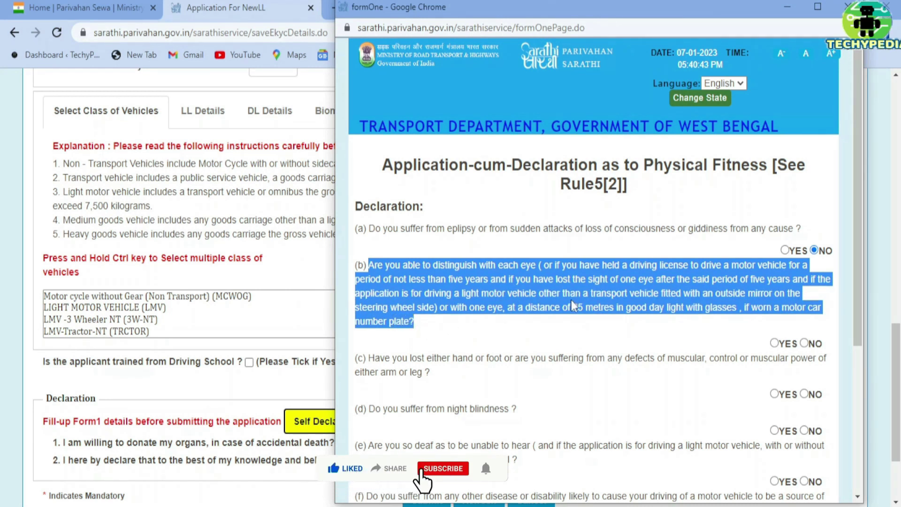
left_click(774, 343)
left_click_drag(429, 372, 355, 358)
left_click(804, 394)
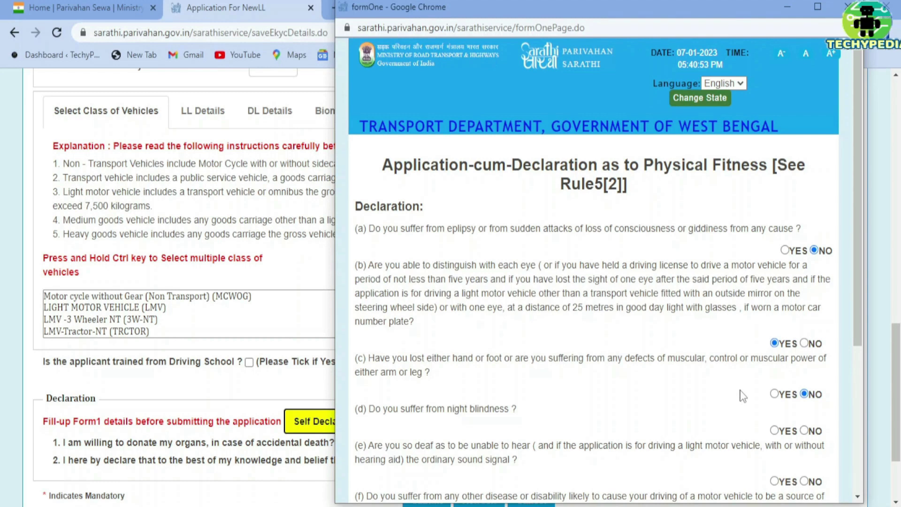
- Answer No to questions (d), (e) and (f) on night blindness, deafness and other diseases or disabilities
scroll(743, 387, "down", 1)
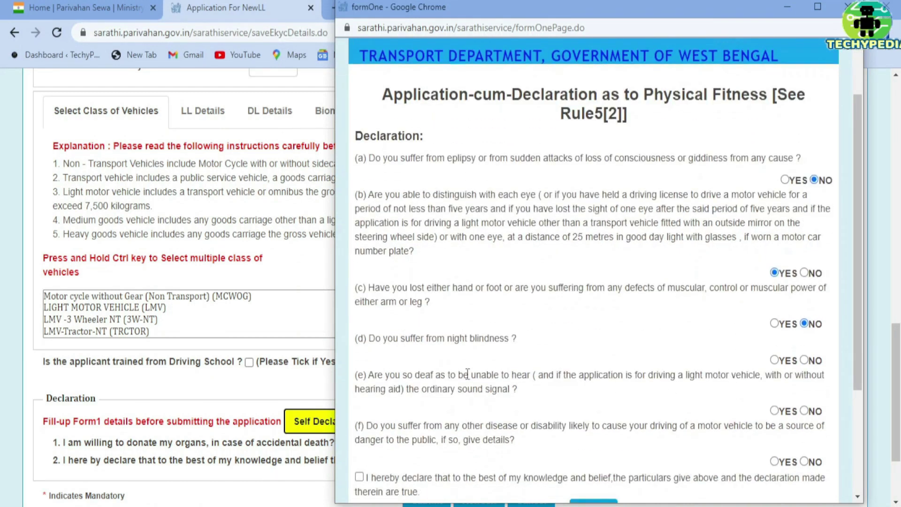
left_click_drag(380, 338, 500, 338)
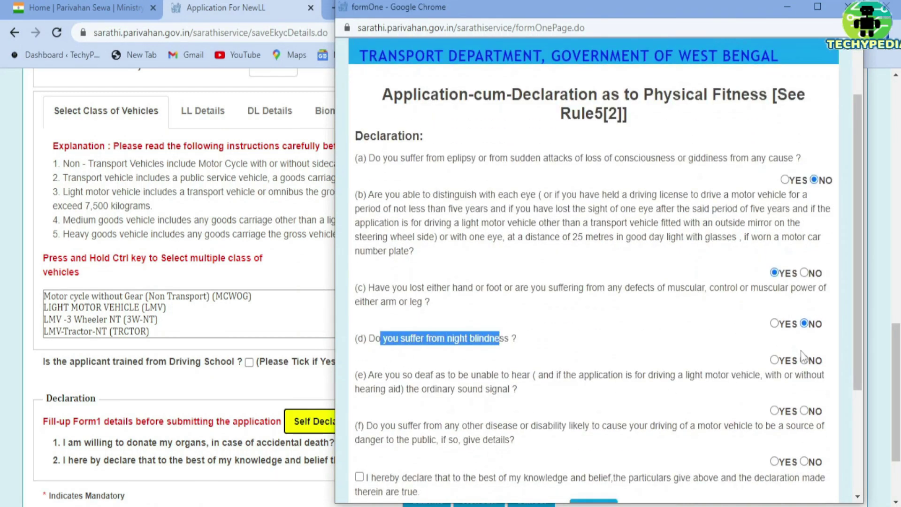
left_click(803, 359)
left_click_drag(369, 375, 522, 390)
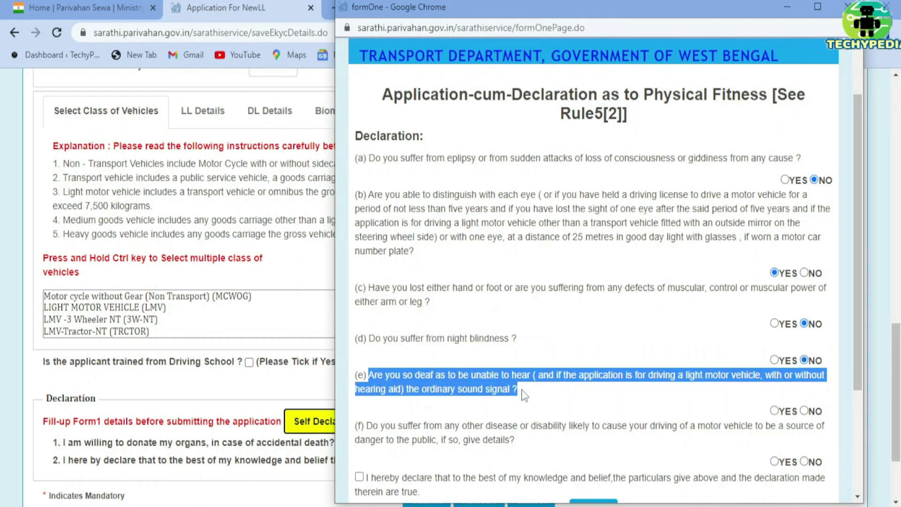
left_click(804, 411)
left_click_drag(390, 425, 533, 455)
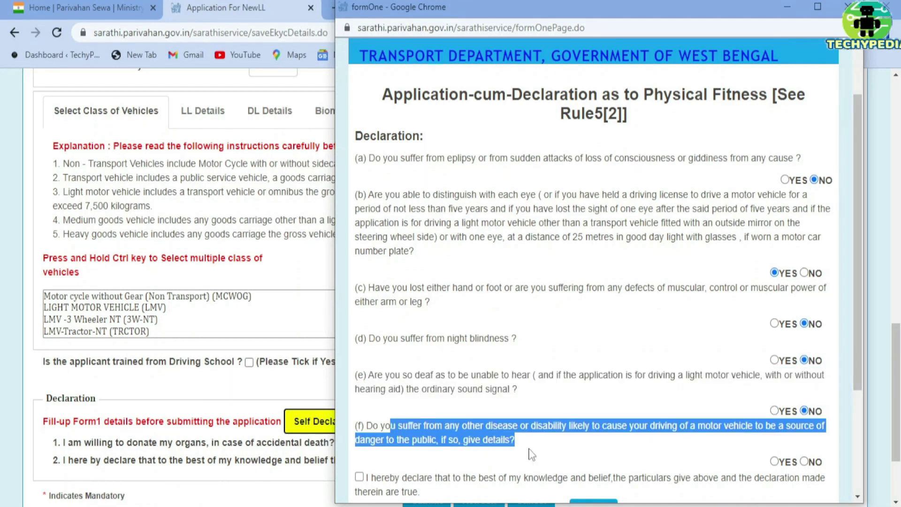
left_click(803, 462)
- Accept the truthfulness declaration, submit the physical fitness self declaration with confirmation, and return to the licence application
scroll(685, 408, "down", 3)
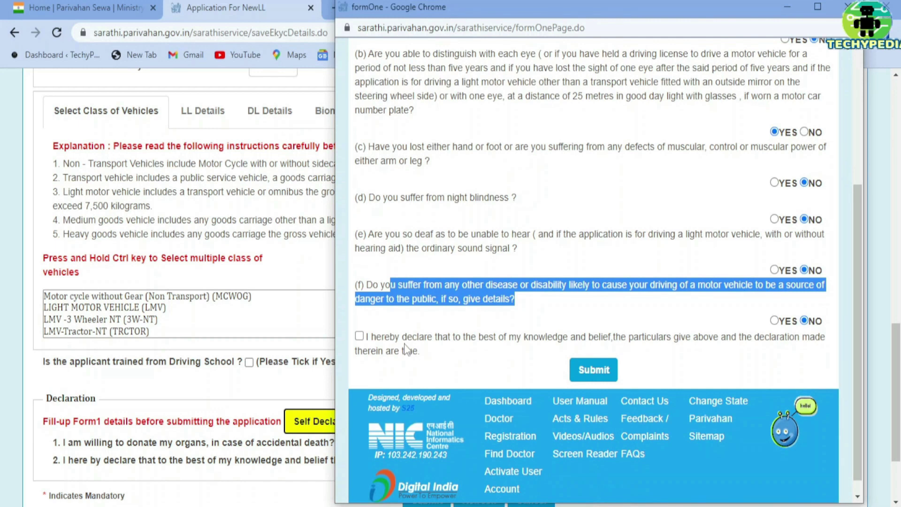
left_click(360, 336)
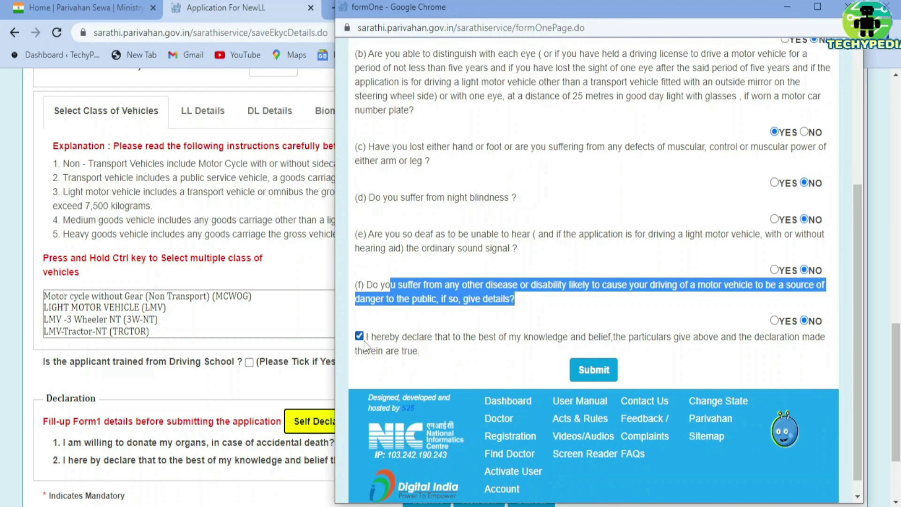
left_click(601, 371)
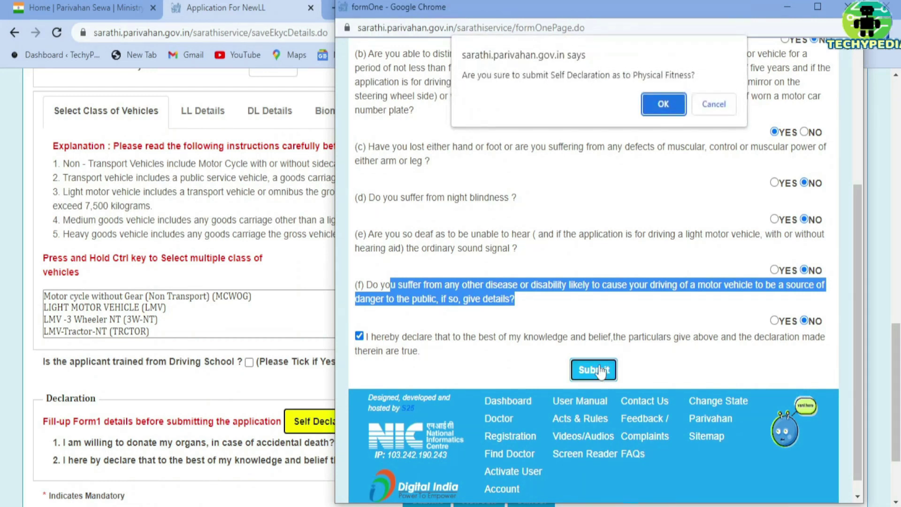
left_click(651, 106)
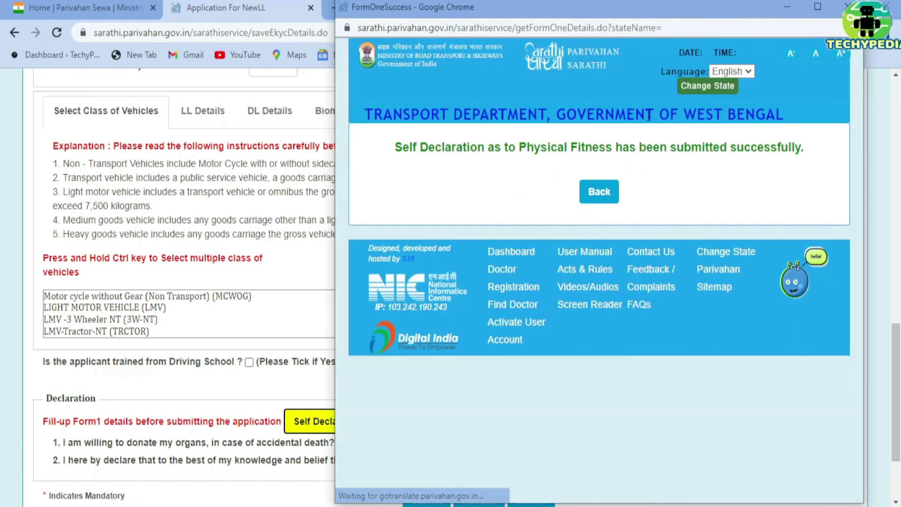
left_click(596, 202)
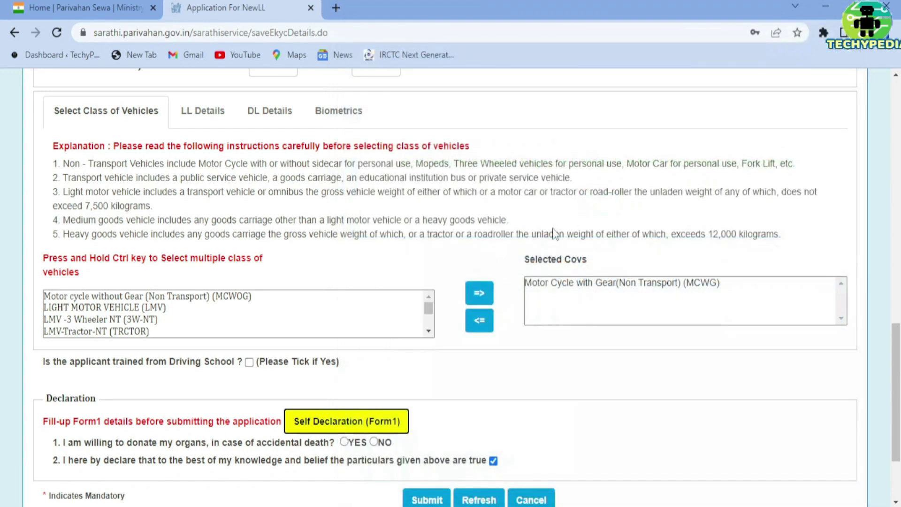
- Answer No to the organ donation question and check the vehicle class and declaration sections of the application
scroll(406, 382, "down", 2)
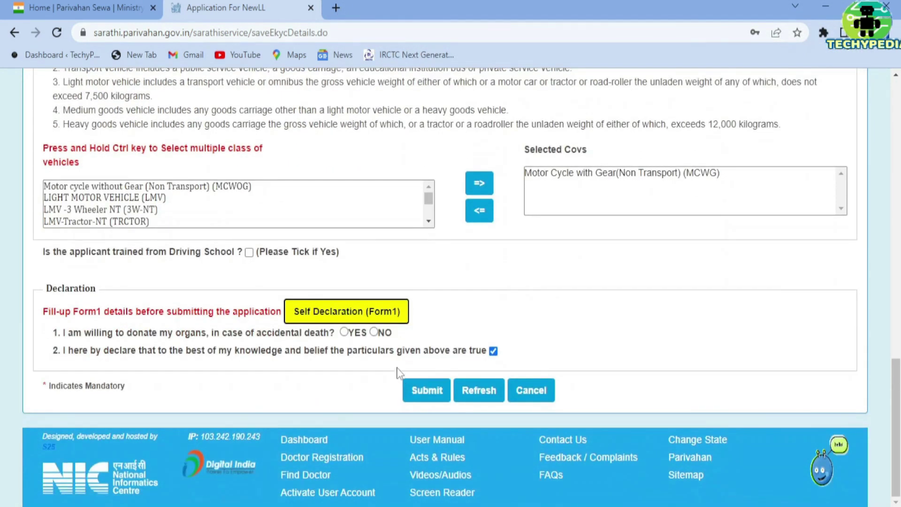
left_click(374, 331)
scroll(94, 338, "up", 4)
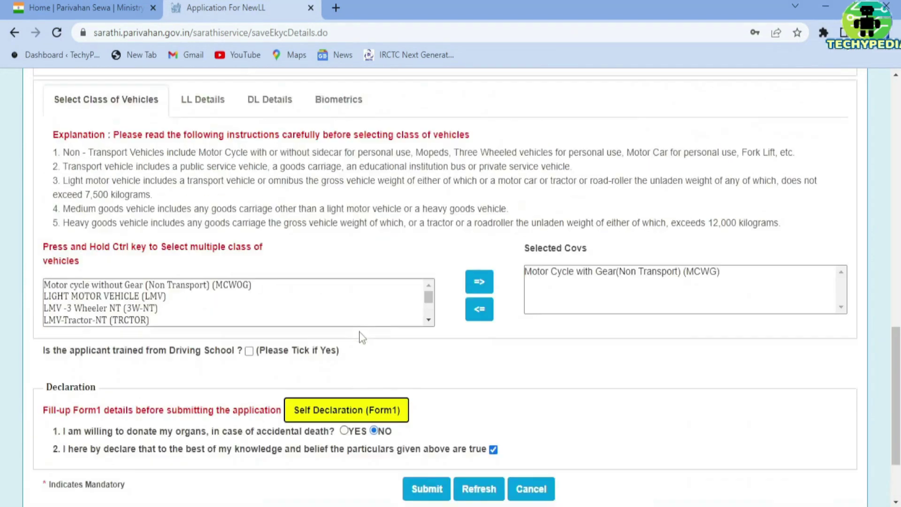
scroll(159, 356, "down", 4)
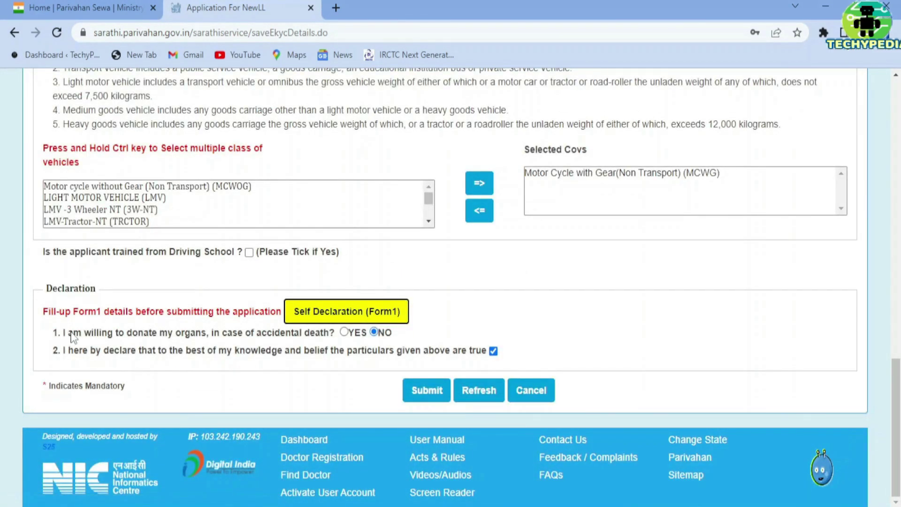
scroll(446, 355, "up", 1)
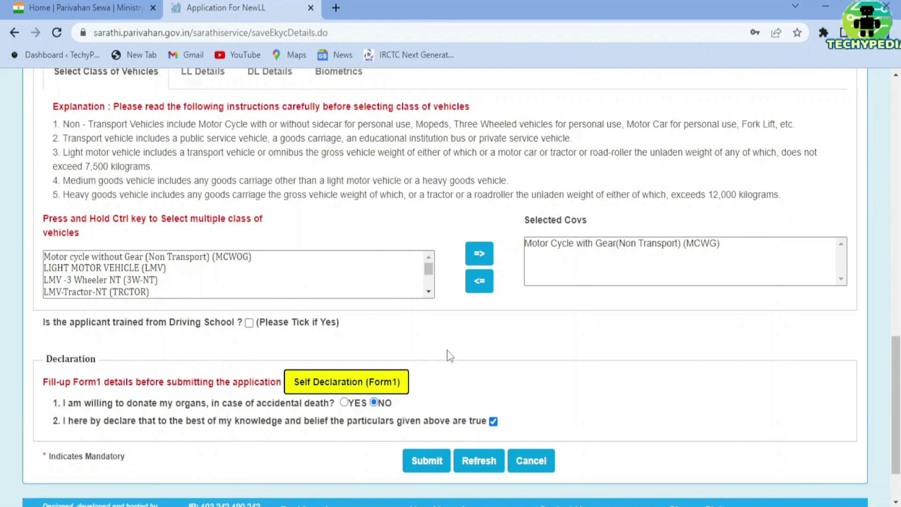
scroll(463, 358, "down", 1)
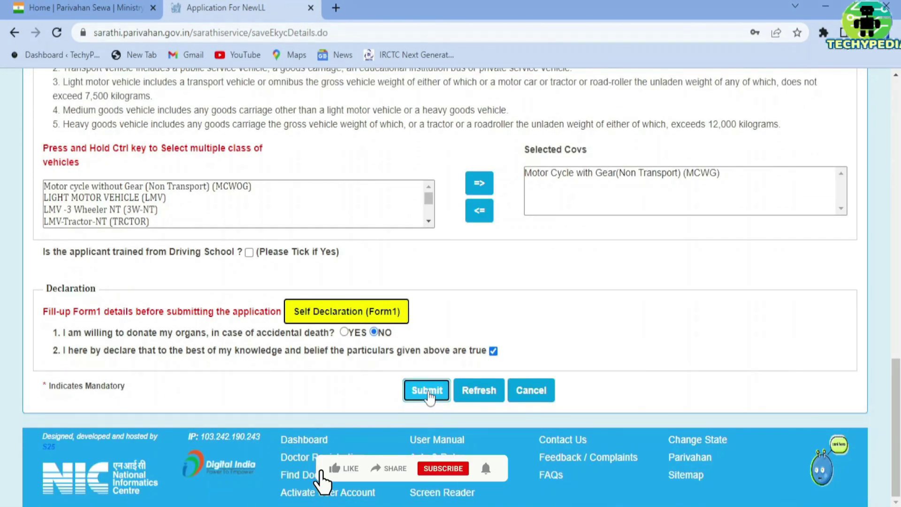
- Submit the learner's licence application, confirming the mobile number, the legal declaration and the submission itself
left_click(424, 391)
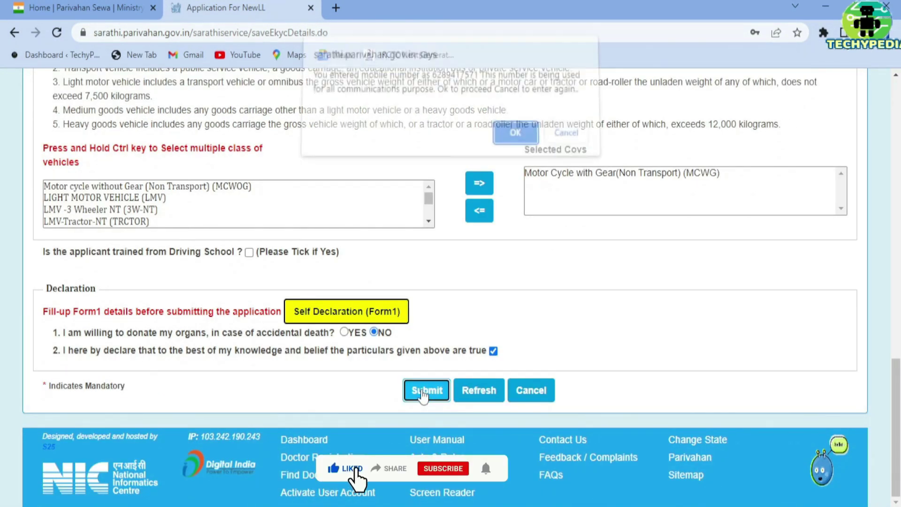
left_click(510, 149)
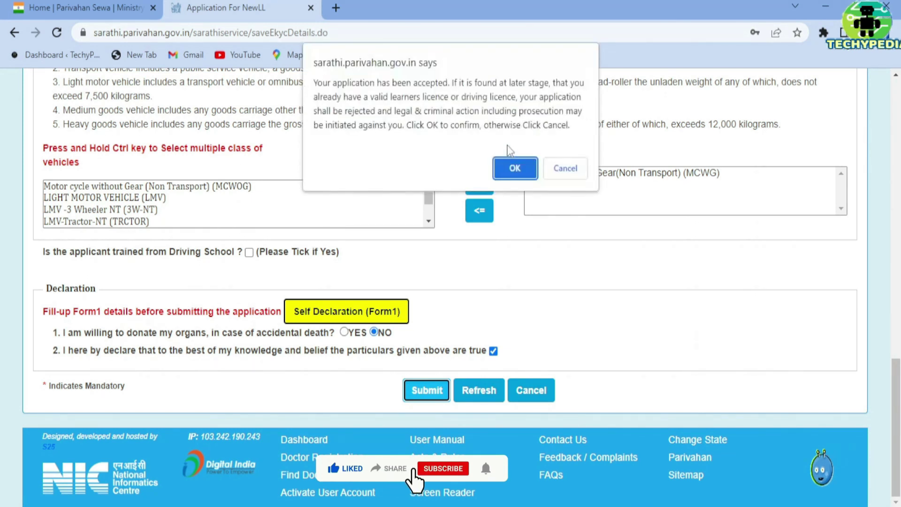
left_click(513, 171)
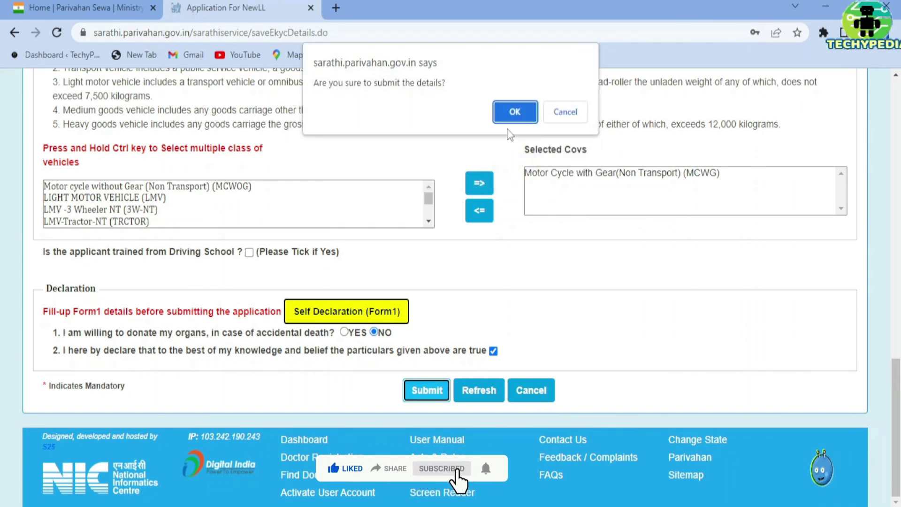
left_click(509, 111)
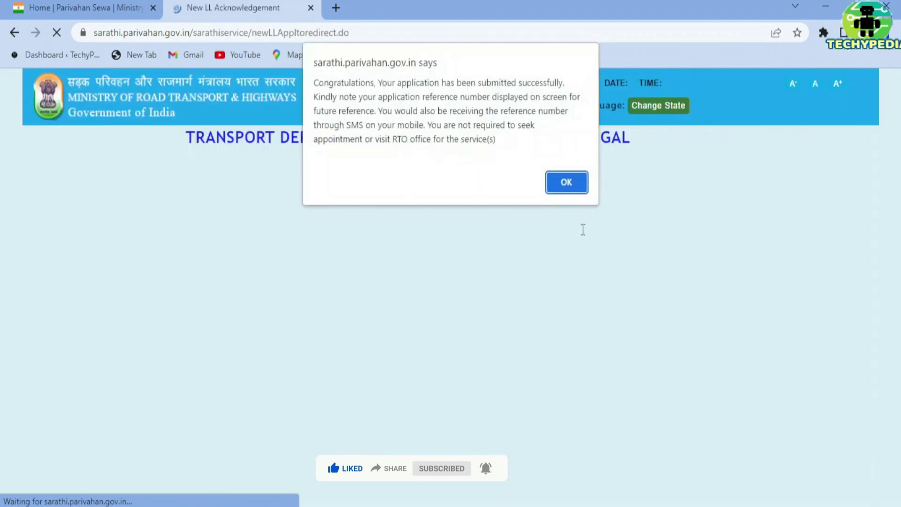
left_click(576, 187)
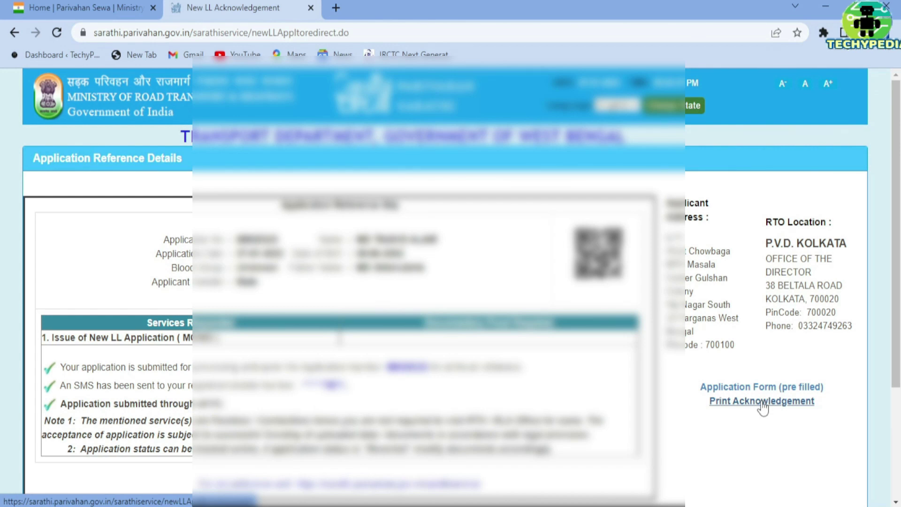
- Print the acknowledgement to PDF and save it to the Desktop as New LL Acknowledgement.pdf
left_click(761, 403)
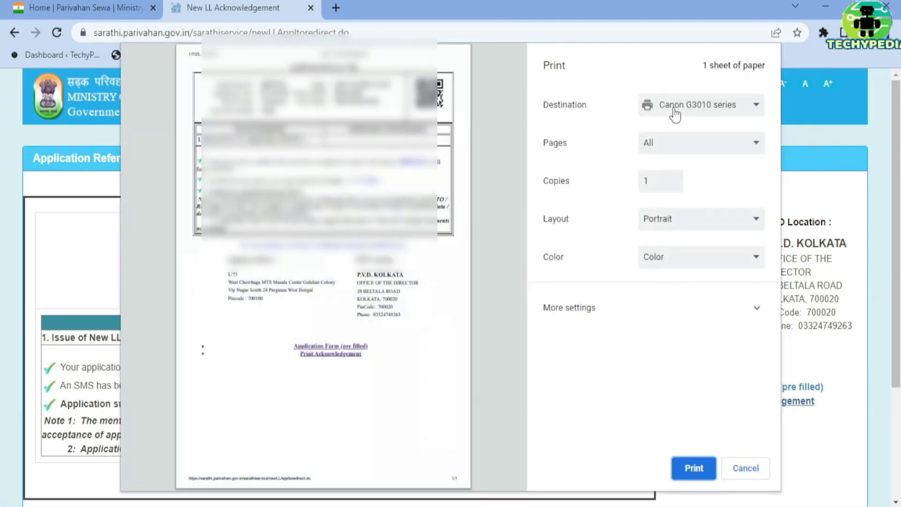
left_click(675, 114)
left_click(677, 139)
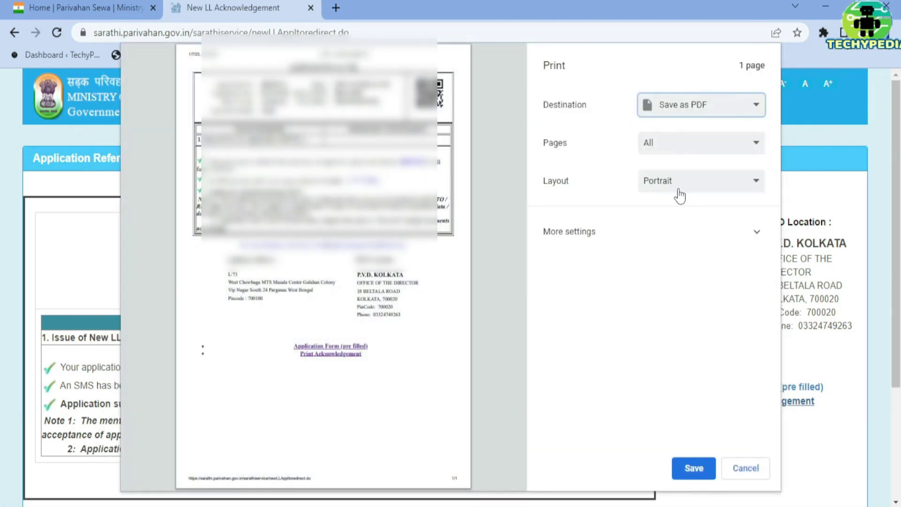
left_click(694, 467)
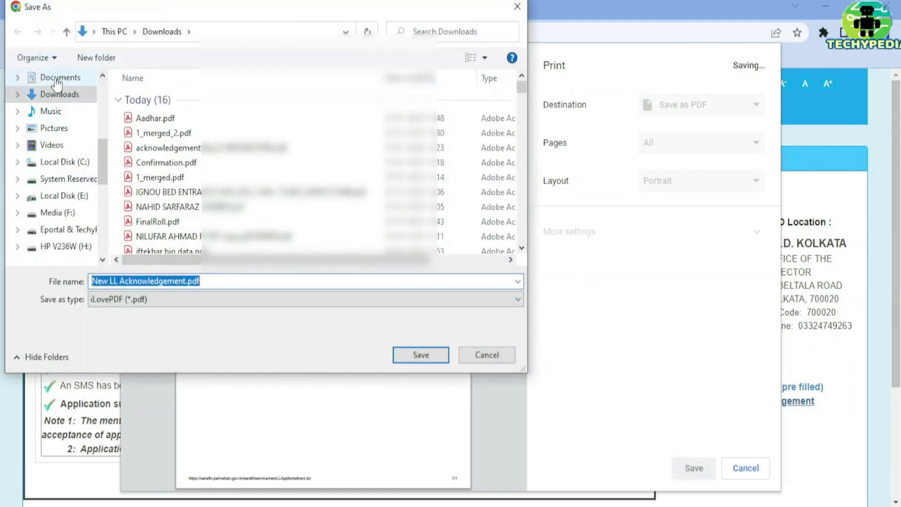
scroll(55, 84, "up", 5)
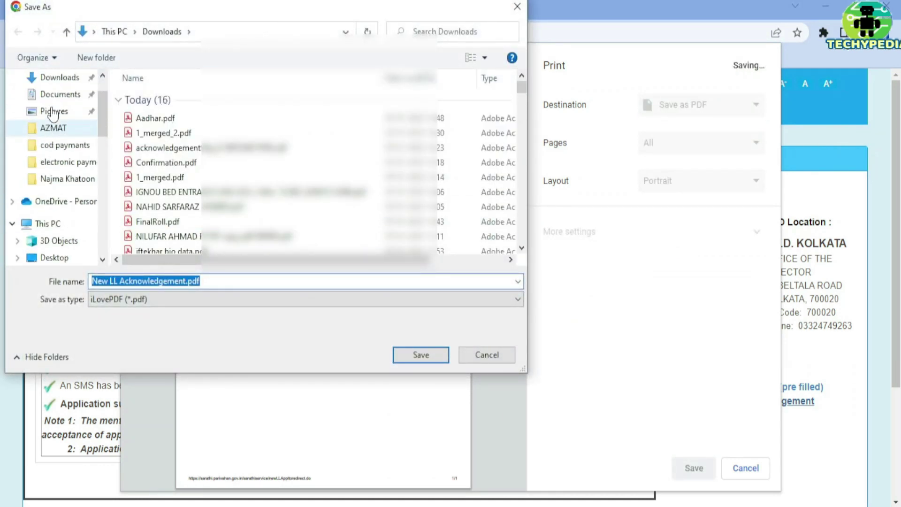
scroll(54, 114, "up", 2)
left_click(56, 106)
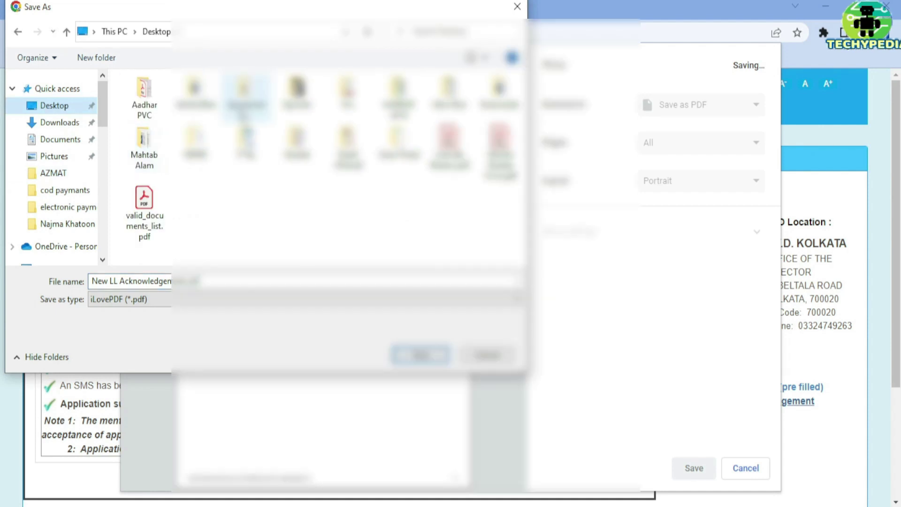
left_click(420, 354)
- Continue from the acknowledgement to the application status form, enter the captcha shown and submit it
scroll(504, 371, "down", 3)
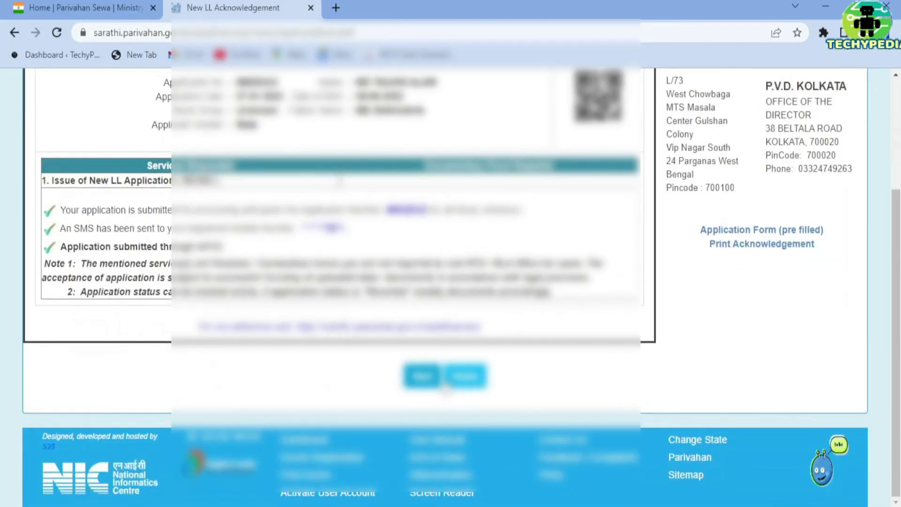
left_click(425, 377)
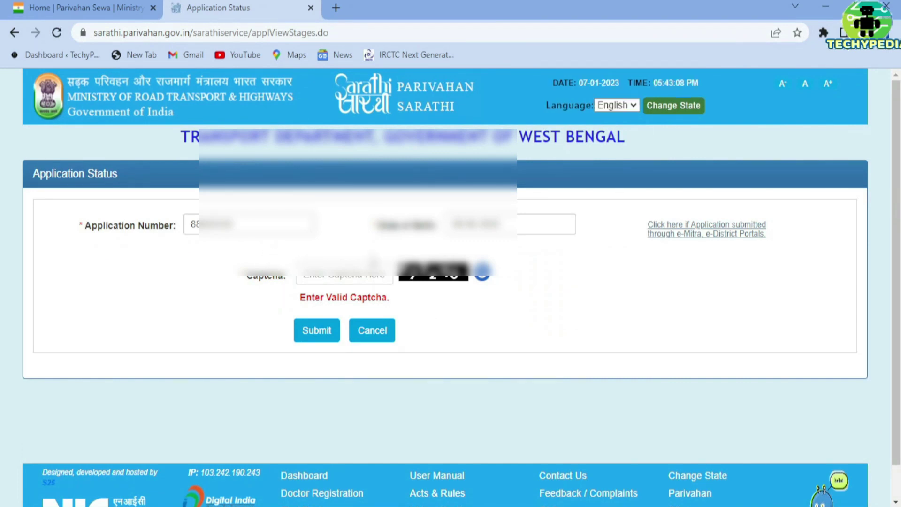
left_click(354, 279)
type("77")
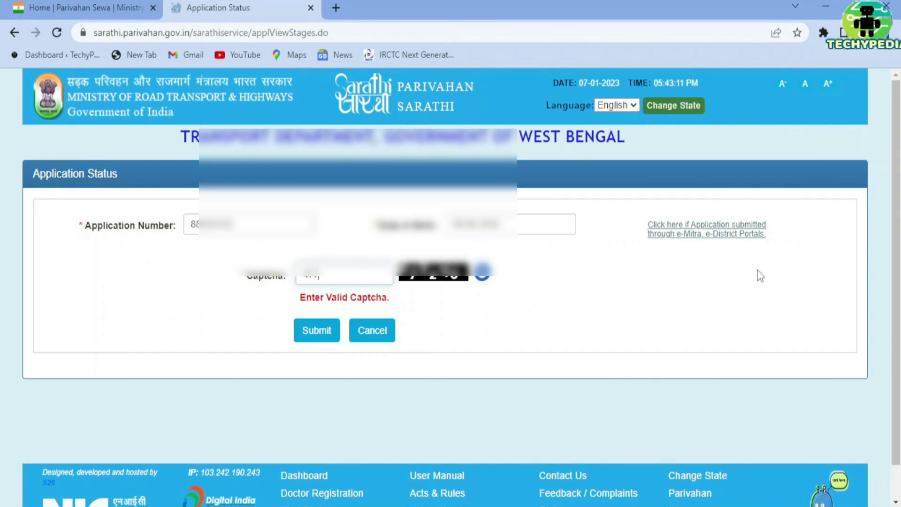
type("z2zq6")
left_click(317, 331)
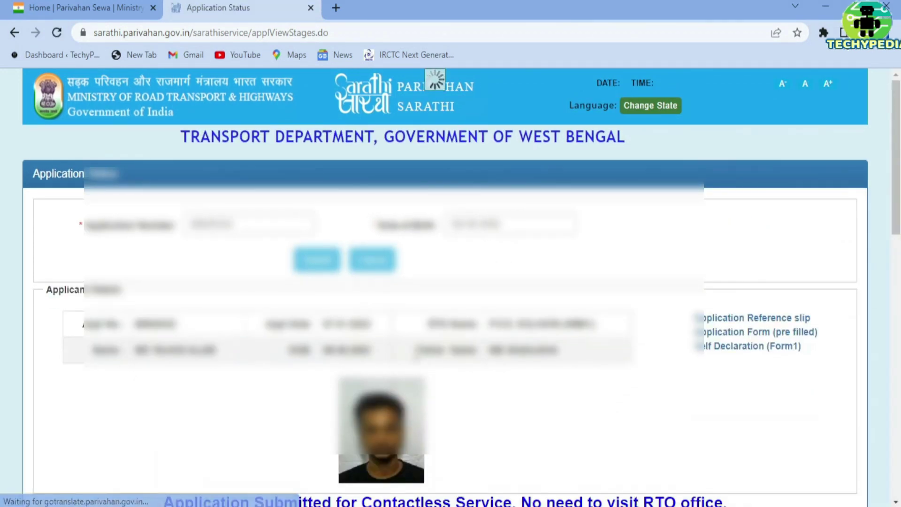
- Examine the application status page: the applicant details, requested transaction, stages to be completed and the table of completed flows
scroll(444, 338, "down", 1)
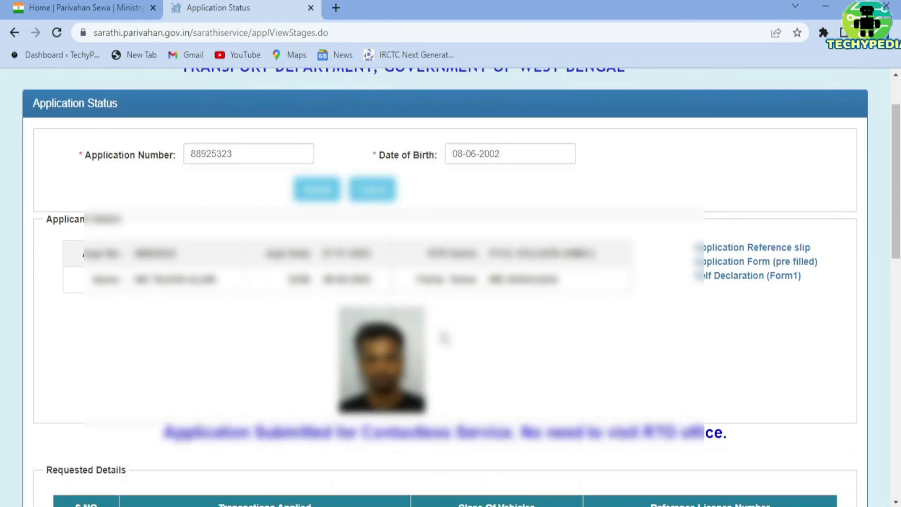
scroll(444, 337, "down", 1)
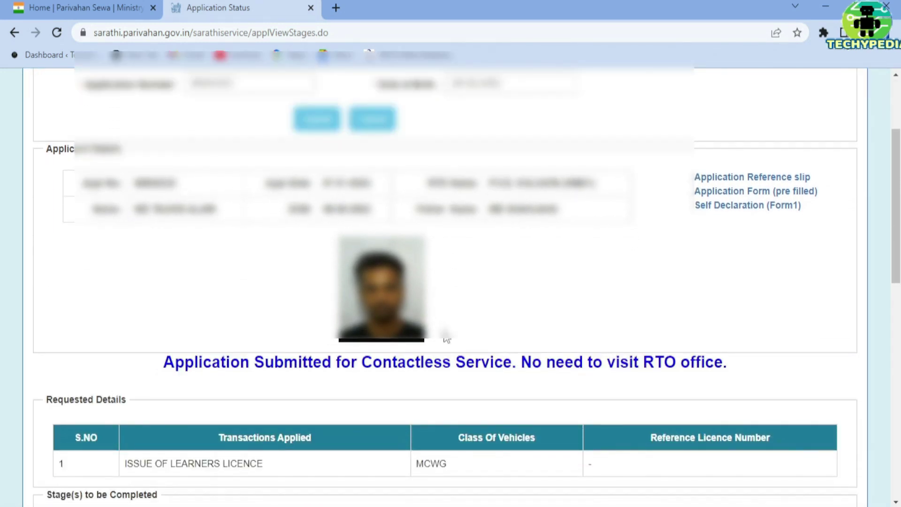
scroll(467, 321, "down", 1)
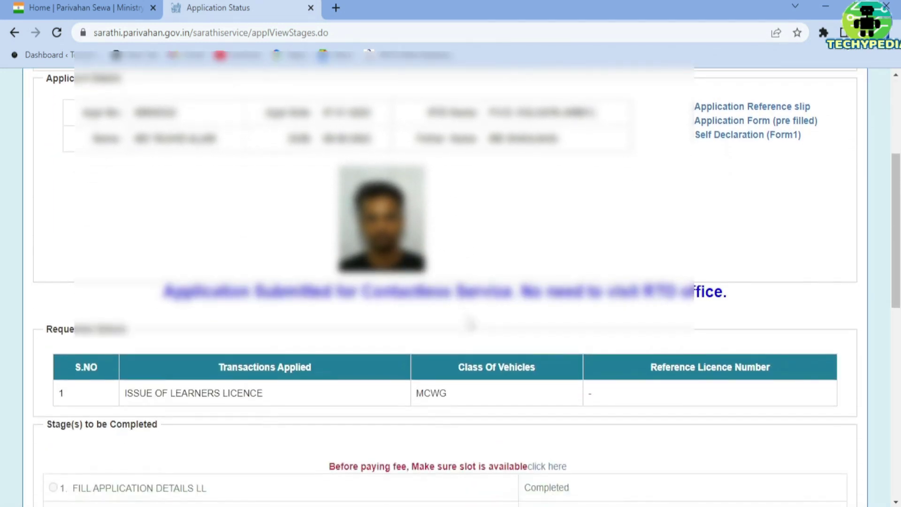
scroll(470, 323, "down", 1)
scroll(470, 323, "down", 1)
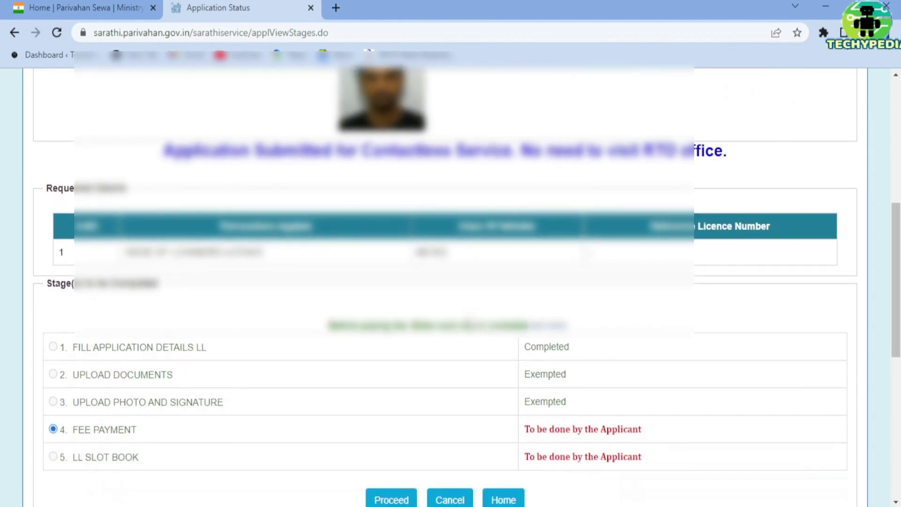
scroll(471, 323, "down", 1)
scroll(469, 322, "down", 2)
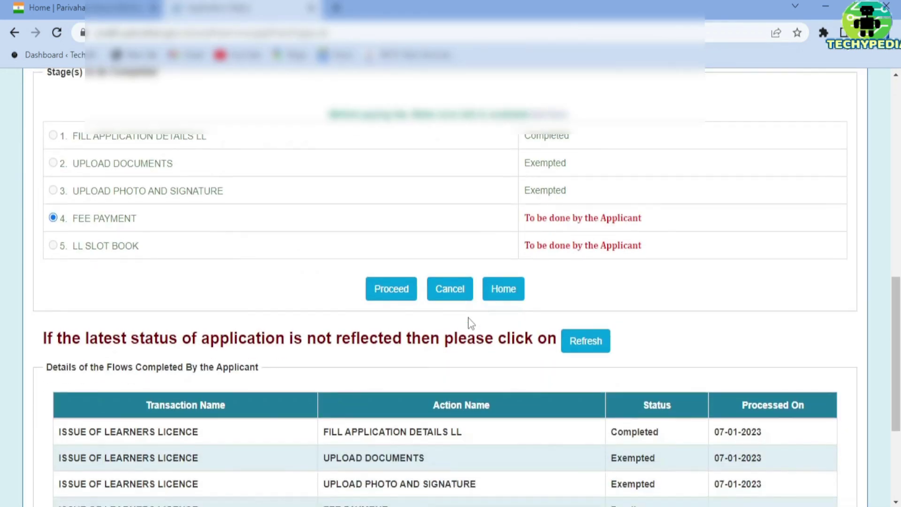
scroll(453, 321, "down", 1)
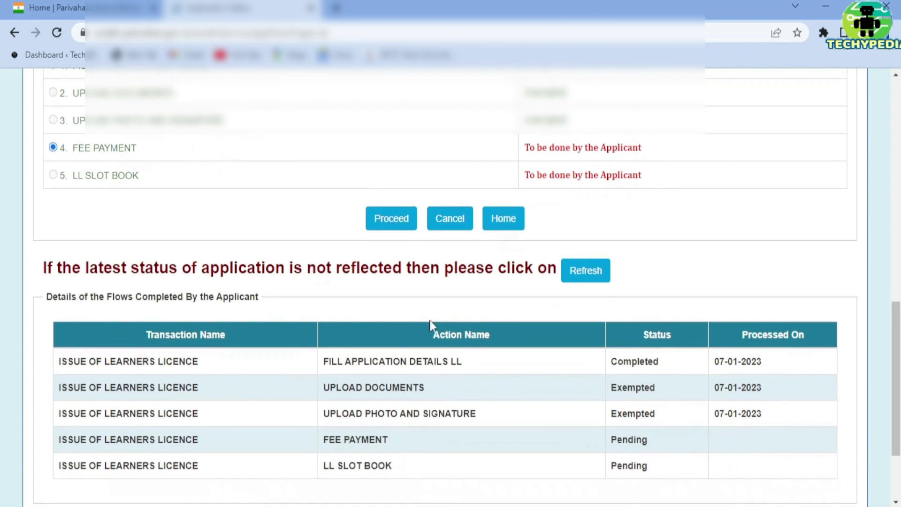
scroll(430, 320, "down", 3)
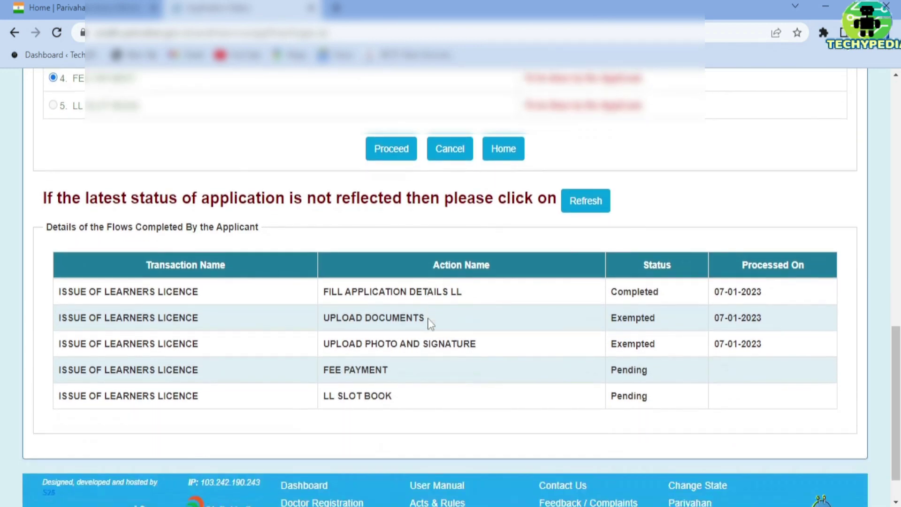
scroll(429, 321, "down", 2)
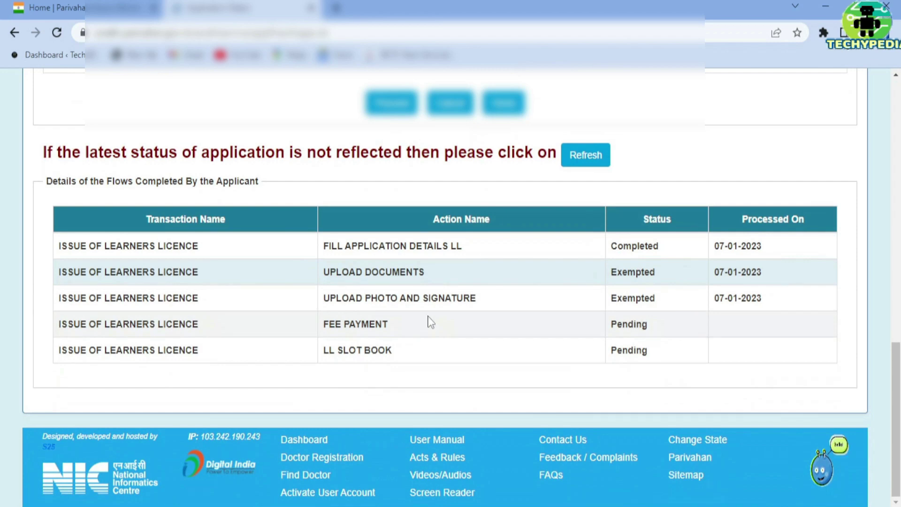
scroll(429, 323, "up", 10)
scroll(431, 322, "up", 1)
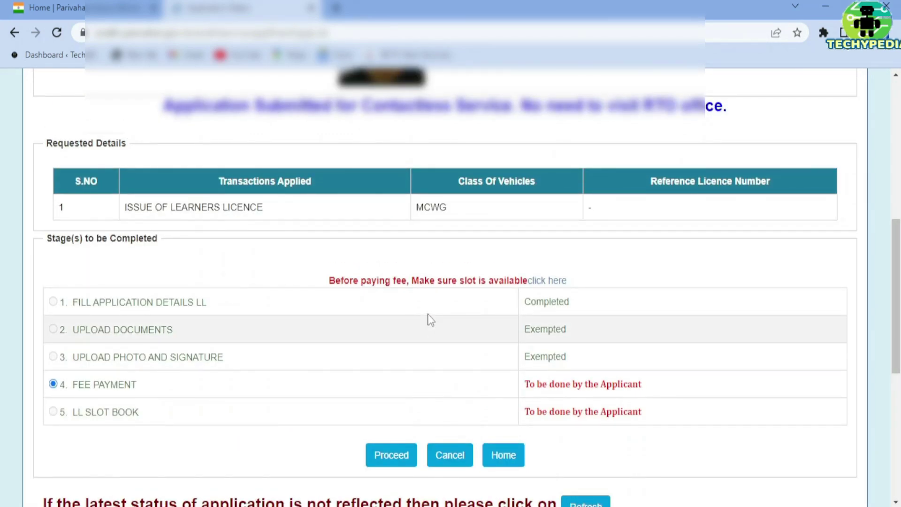
- Proceed with the Fee Payment stage of the learner's licence application
scroll(431, 319, "down", 2)
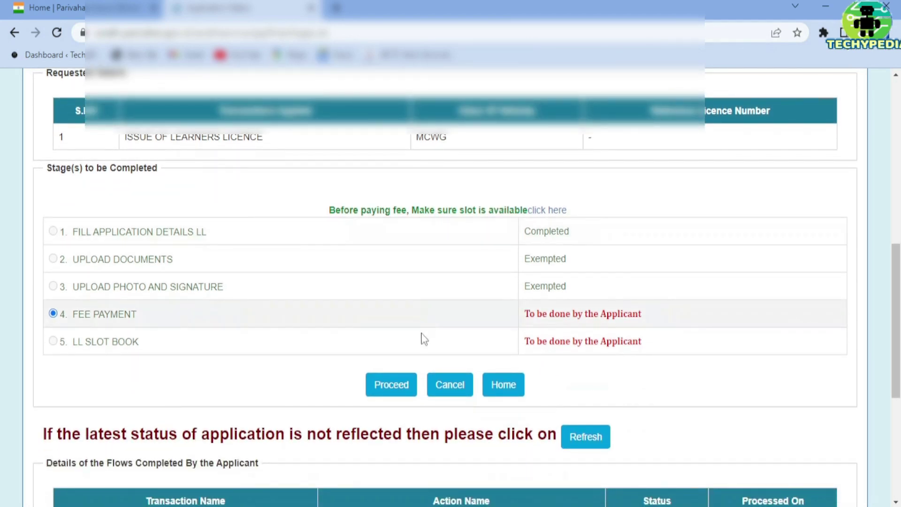
scroll(415, 355, "down", 3)
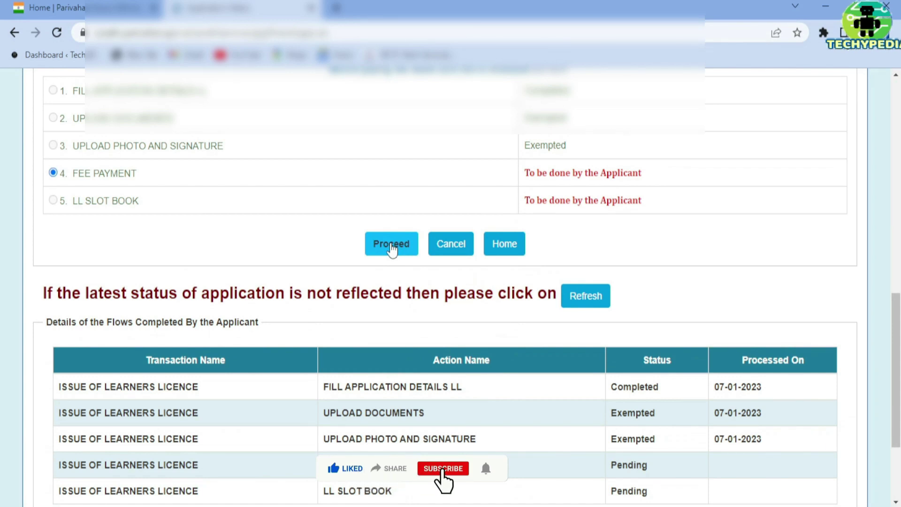
left_click(392, 247)
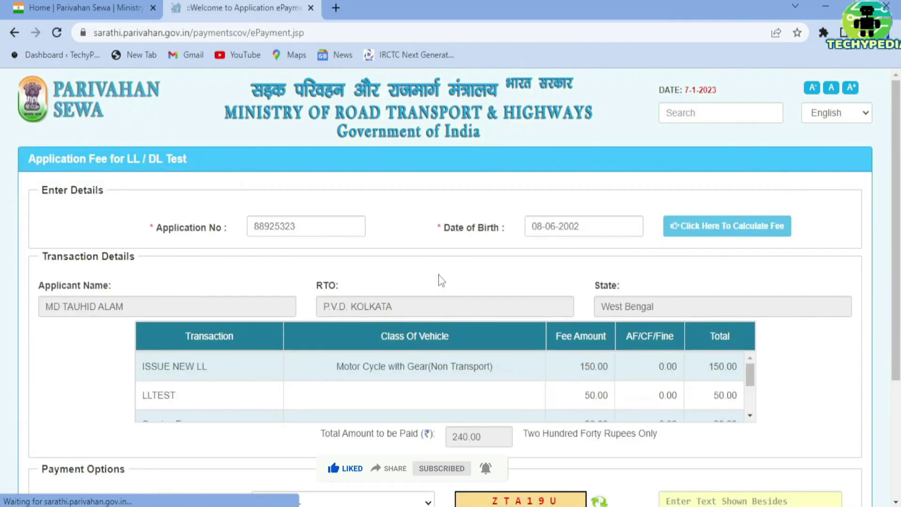
- Choose GRIPS West bengal as the payment gateway, enter the captcha and start paying the application fee
scroll(441, 280, "down", 4)
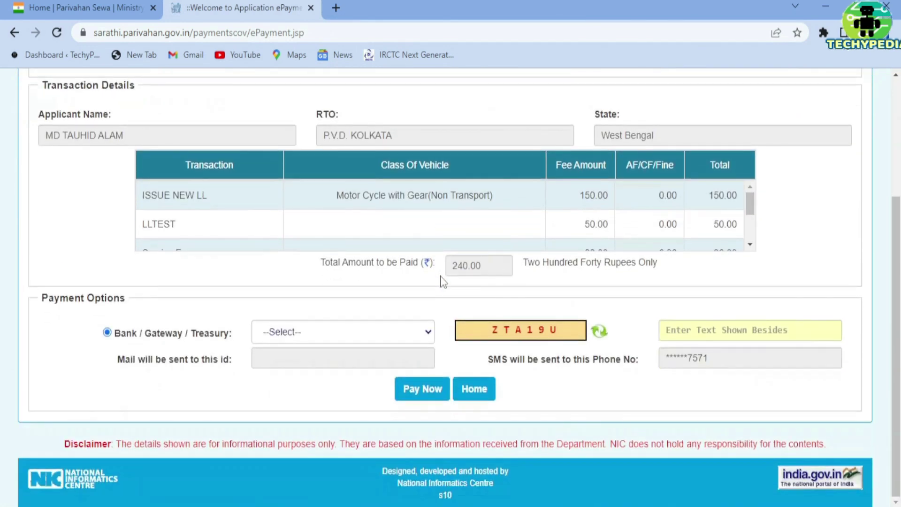
left_click(361, 332)
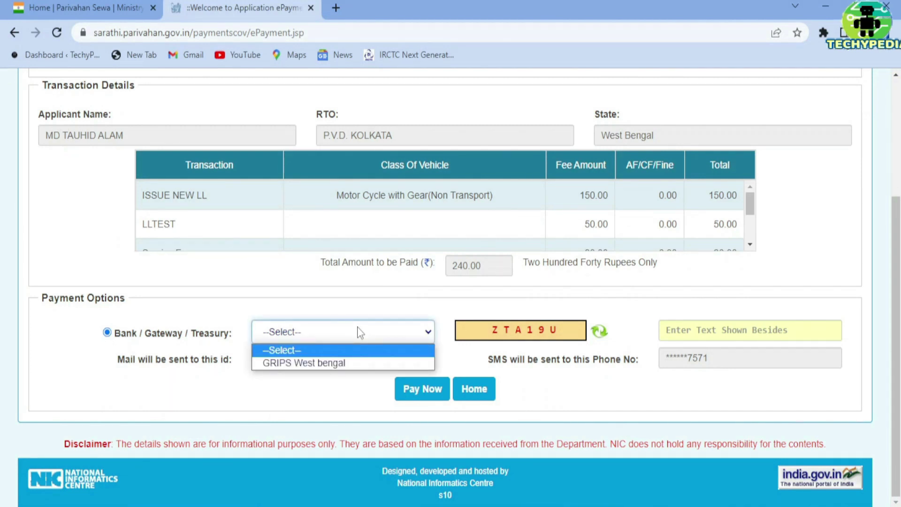
left_click(350, 363)
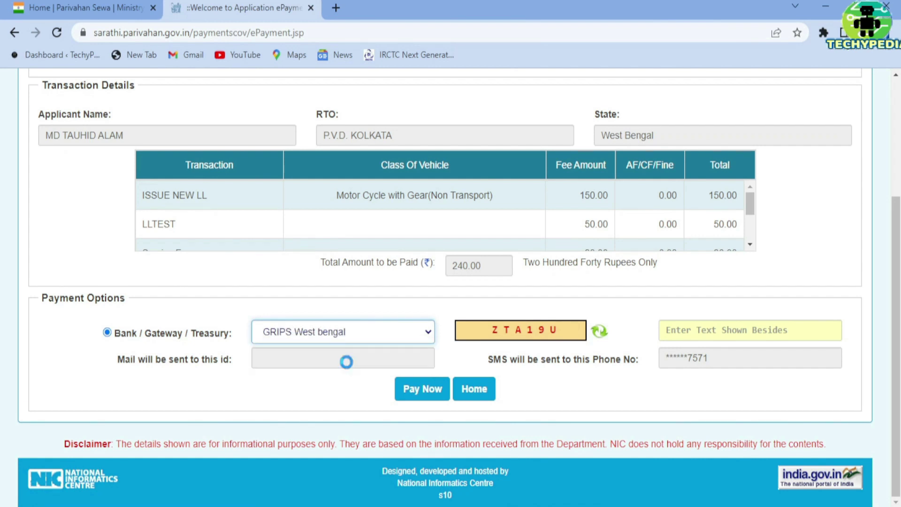
left_click(684, 330)
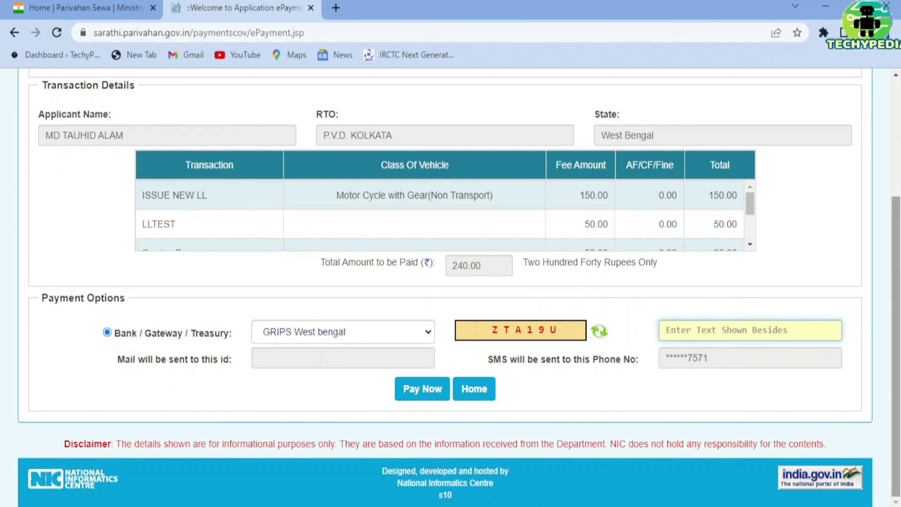
type("ZT")
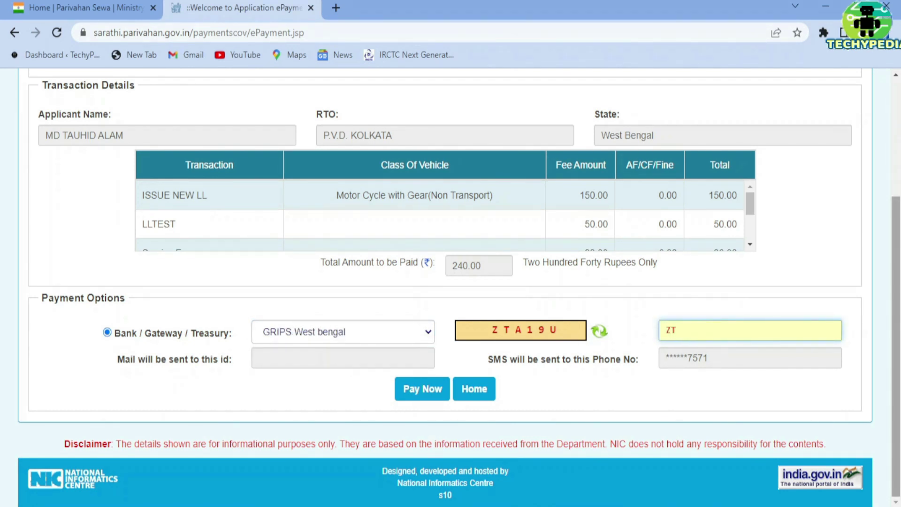
type("A19U")
left_click(413, 392)
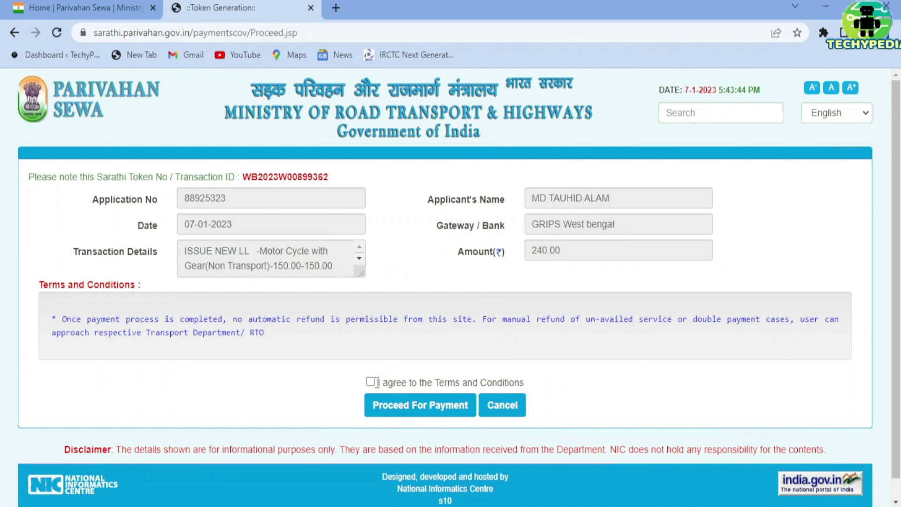
- Agree to the payment terms, proceed to the GRIPS gateway, and confirm the payment details as verified and checked to continue
left_click(371, 382)
left_click(413, 405)
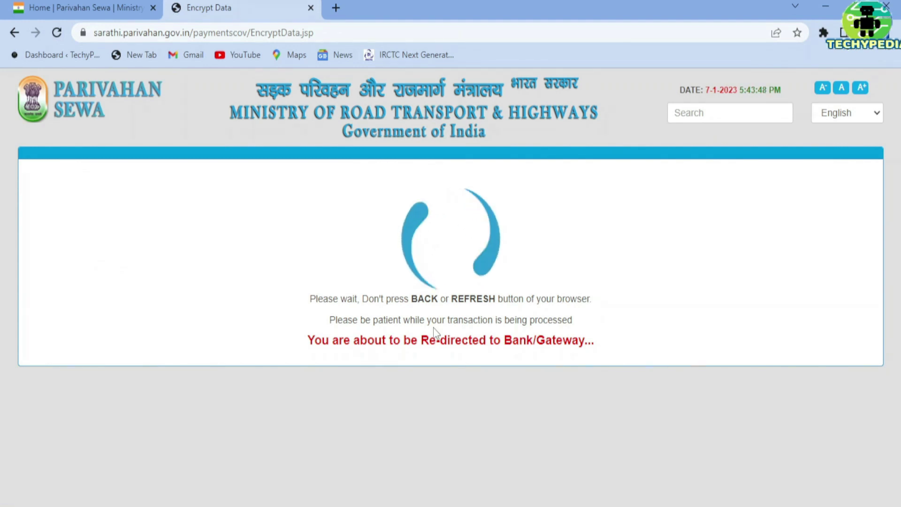
scroll(426, 333, "down", 10)
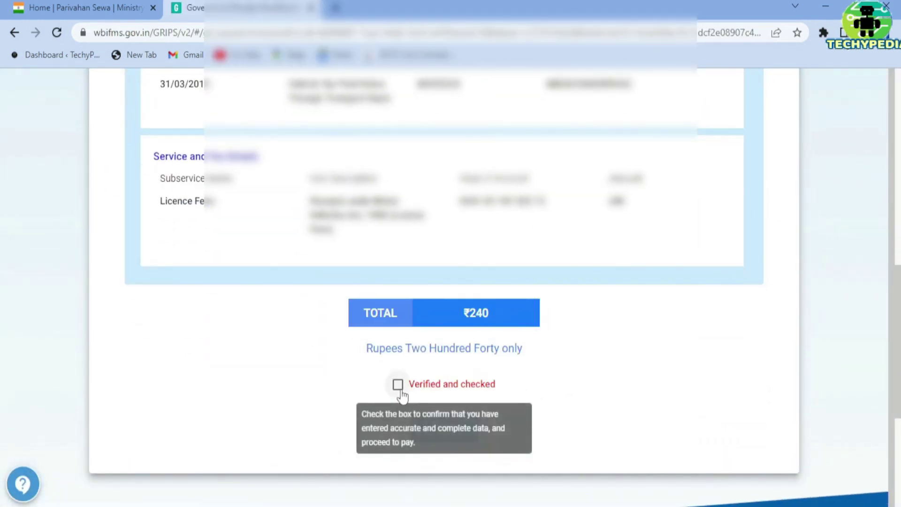
left_click(448, 385)
scroll(446, 387, "down", 2)
left_click(440, 364)
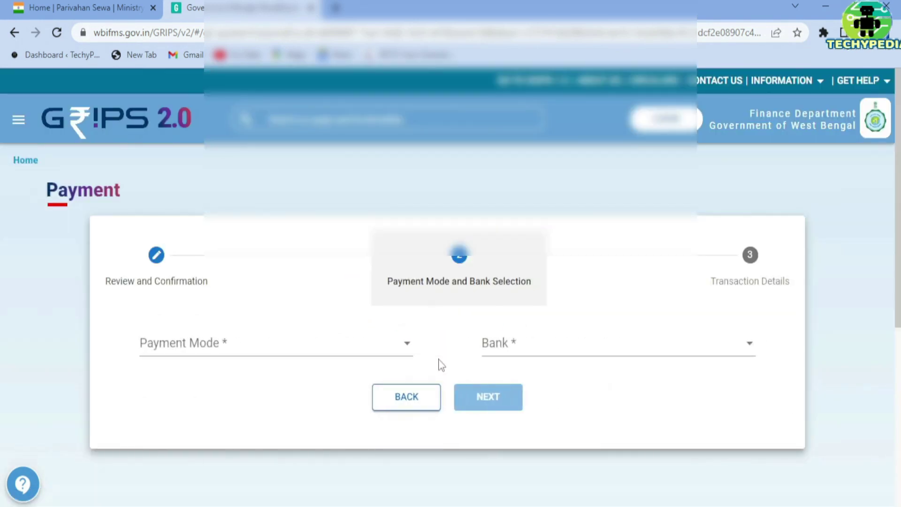
- Set the payment mode to SBI Epay, paid through Payment Gateway/Bank, and continue to the transaction details
left_click(306, 357)
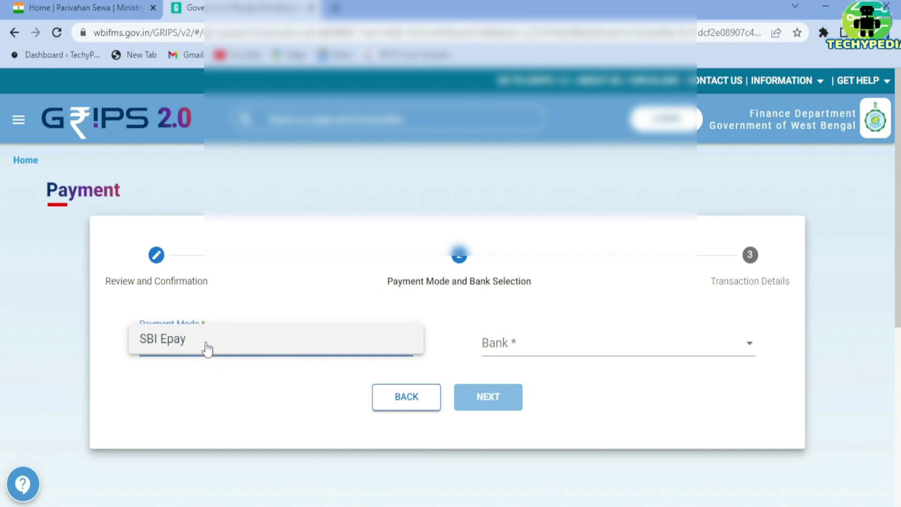
left_click(201, 345)
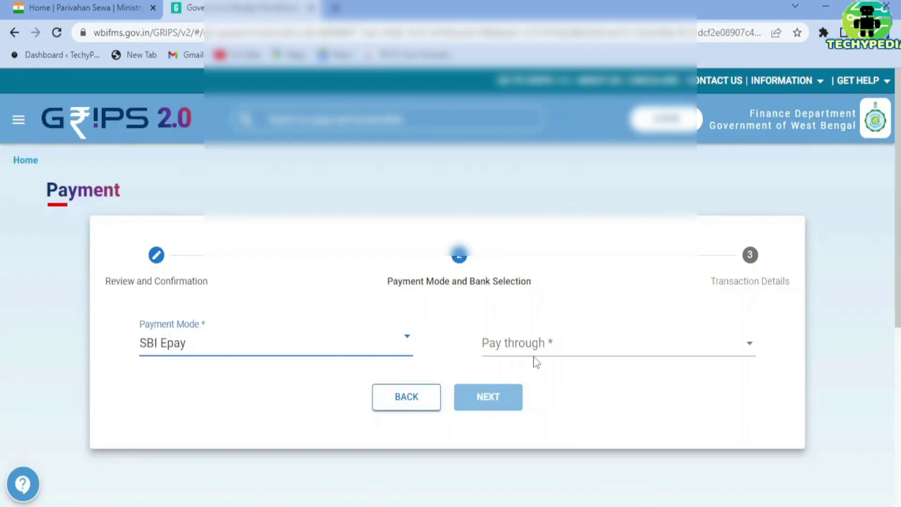
left_click(542, 352)
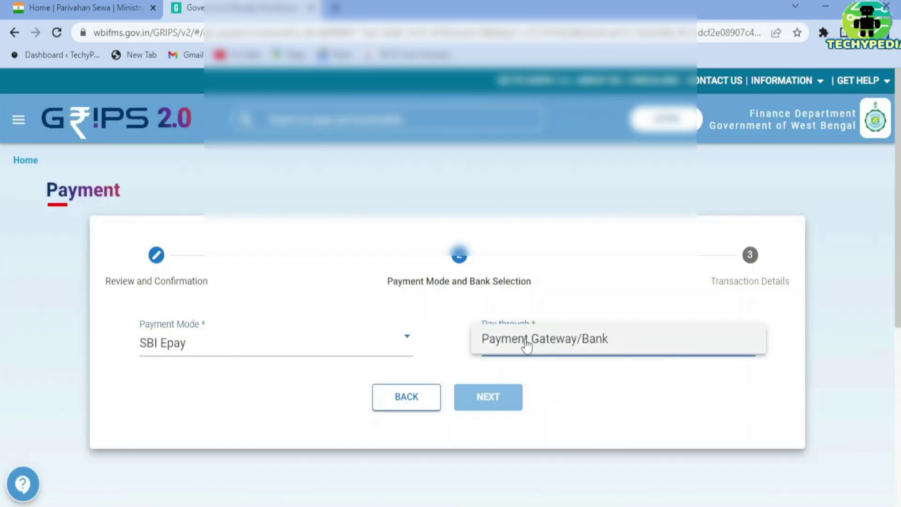
left_click(525, 346)
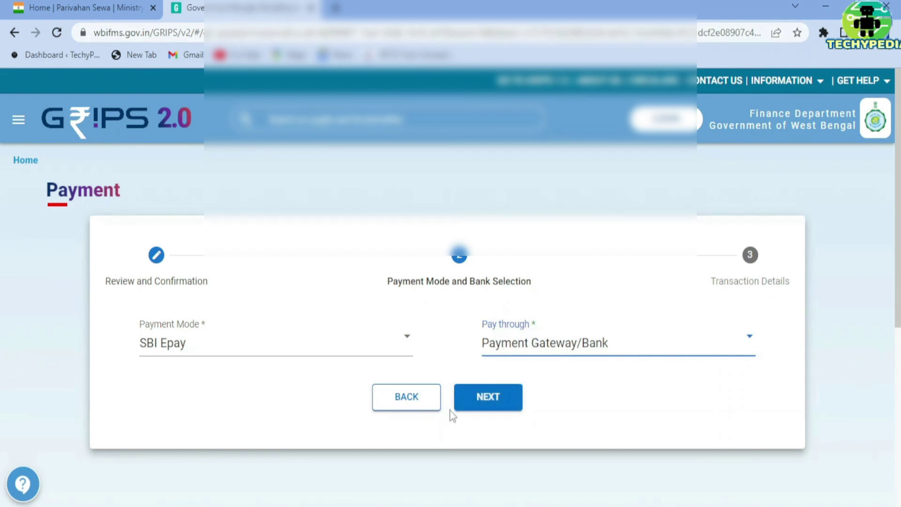
left_click(488, 398)
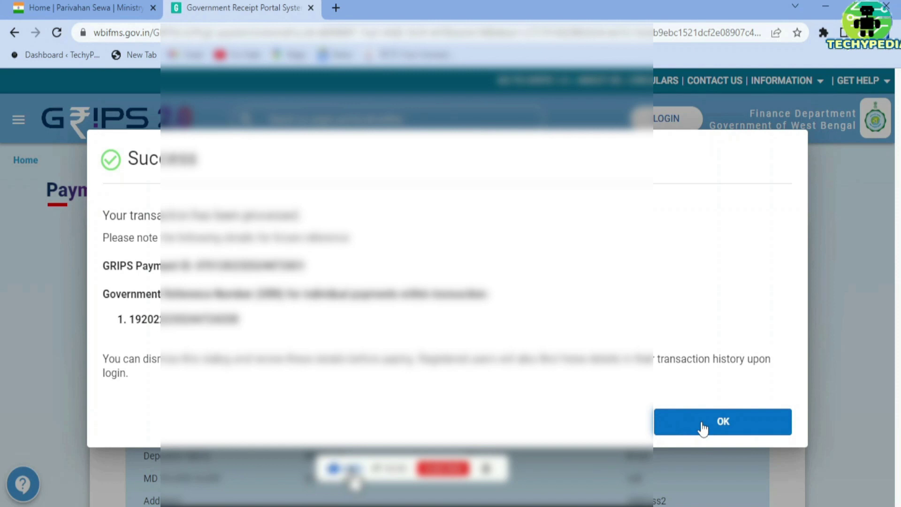
- Dismiss the transaction notice, review the depositor and Transport Department payment details, and proceed to pay the fee
left_click(703, 424)
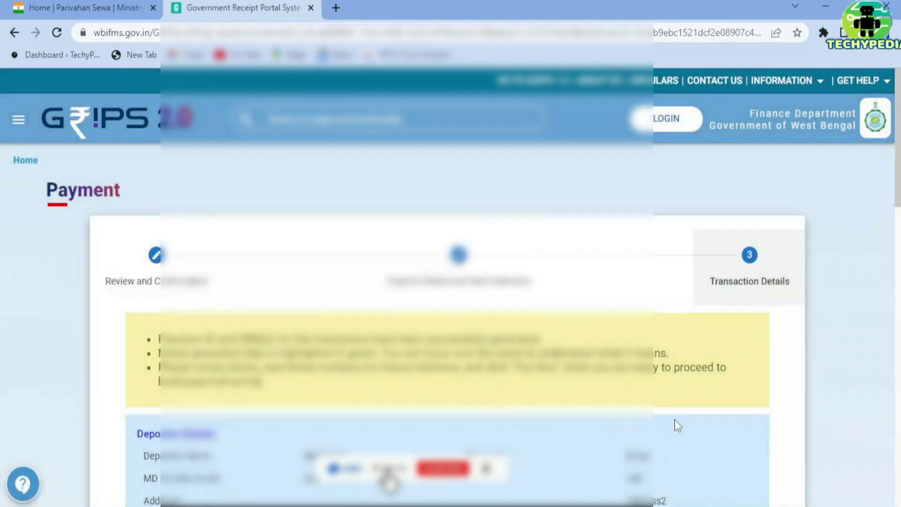
scroll(432, 393, "down", 5)
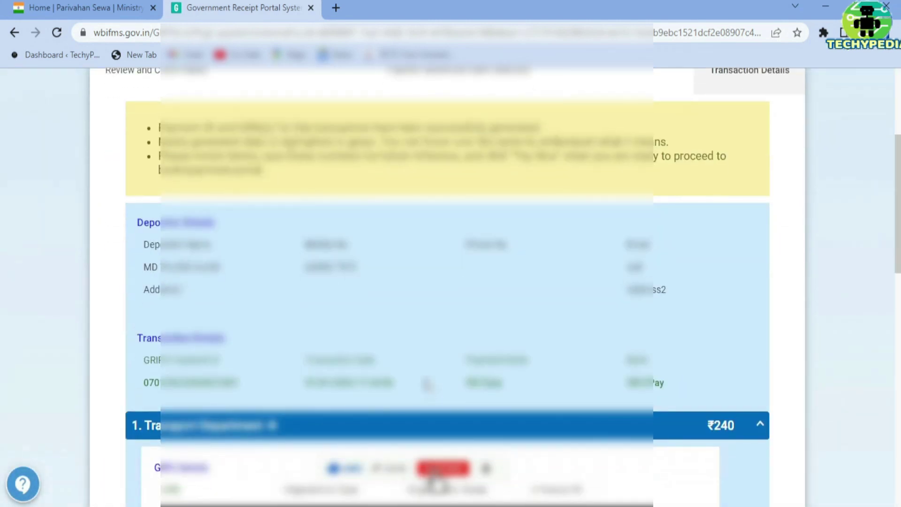
scroll(424, 373, "down", 5)
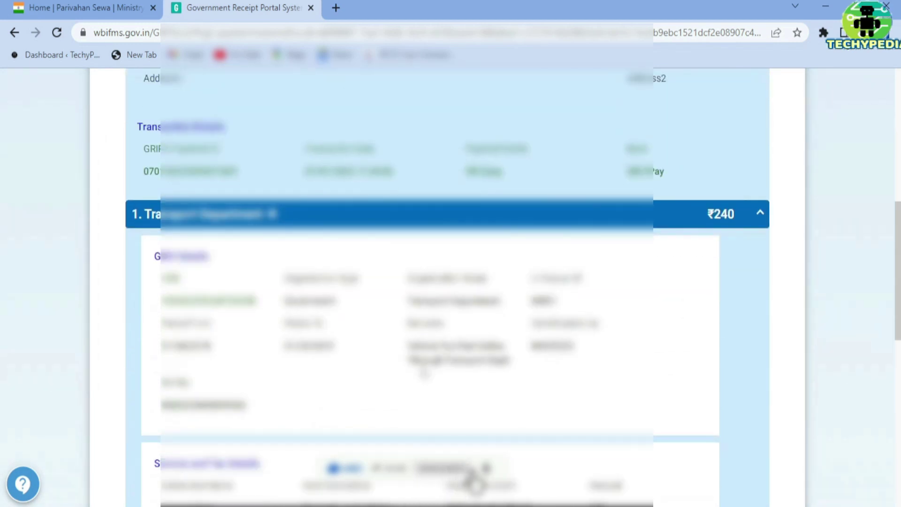
scroll(488, 477, "down", 6)
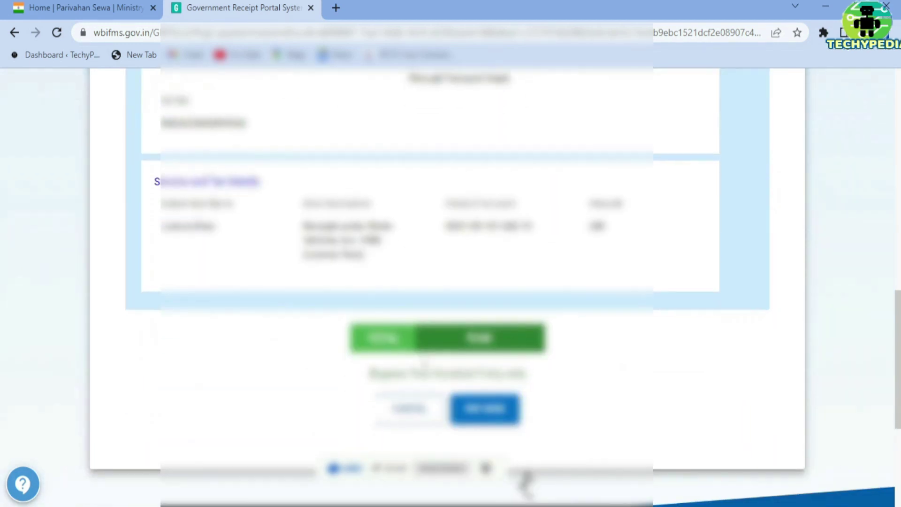
scroll(464, 362, "down", 2)
left_click(474, 348)
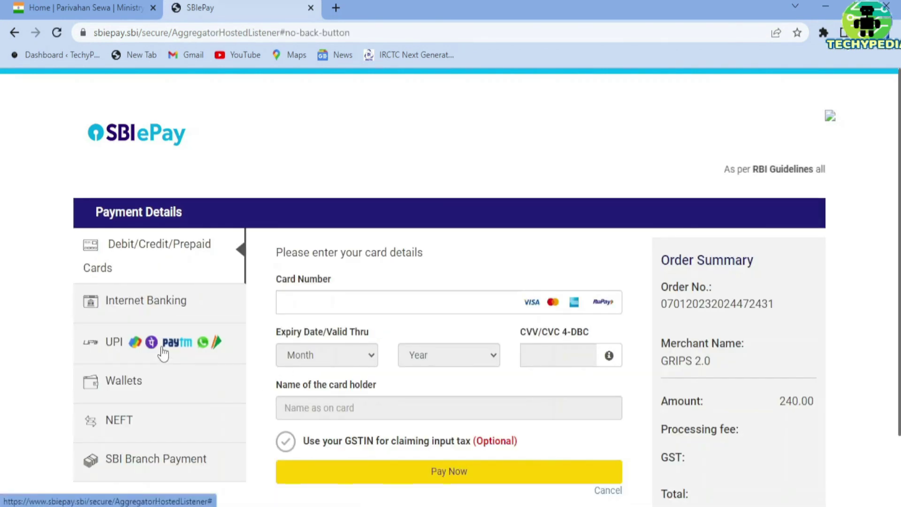
- Pay the fee by UPI using the Enter UPI ID option and download the payment challan
left_click(163, 353)
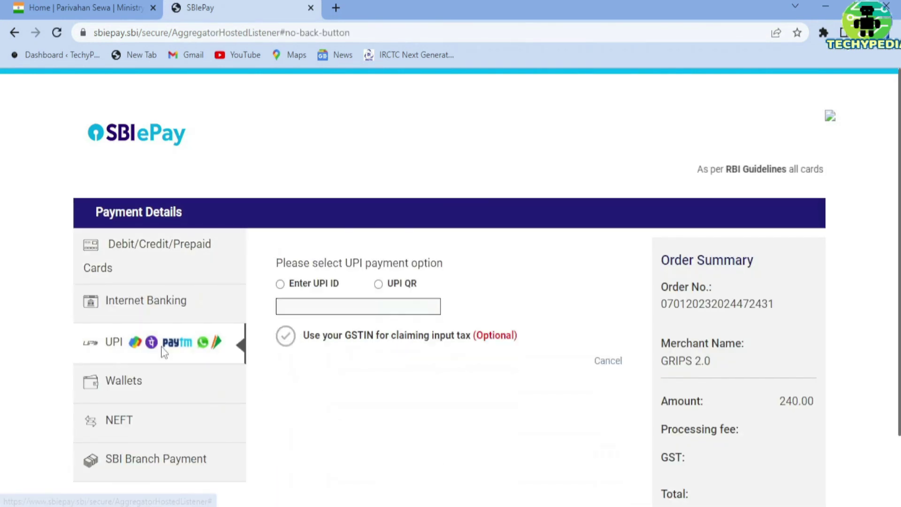
left_click(282, 285)
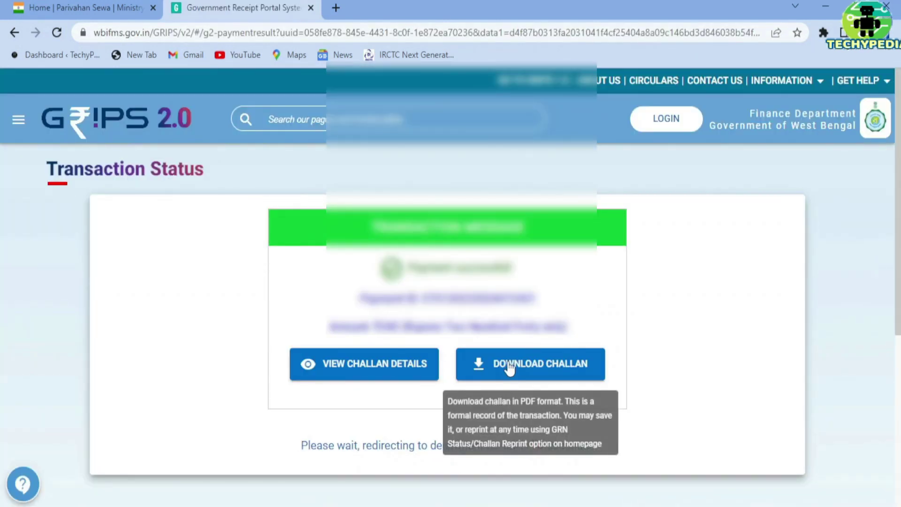
left_click(552, 376)
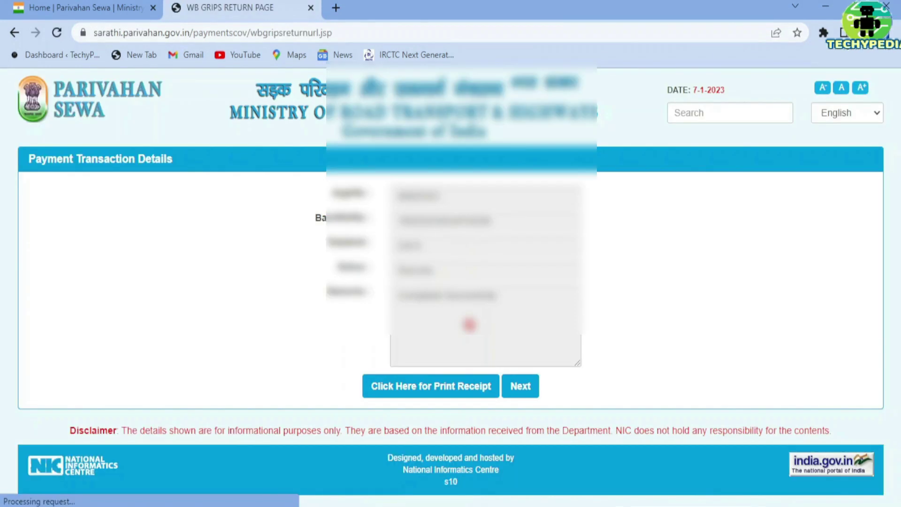
- Go to receipt printing, select the listed fee receipt, enter the captcha and continue to the application status page
left_click(447, 386)
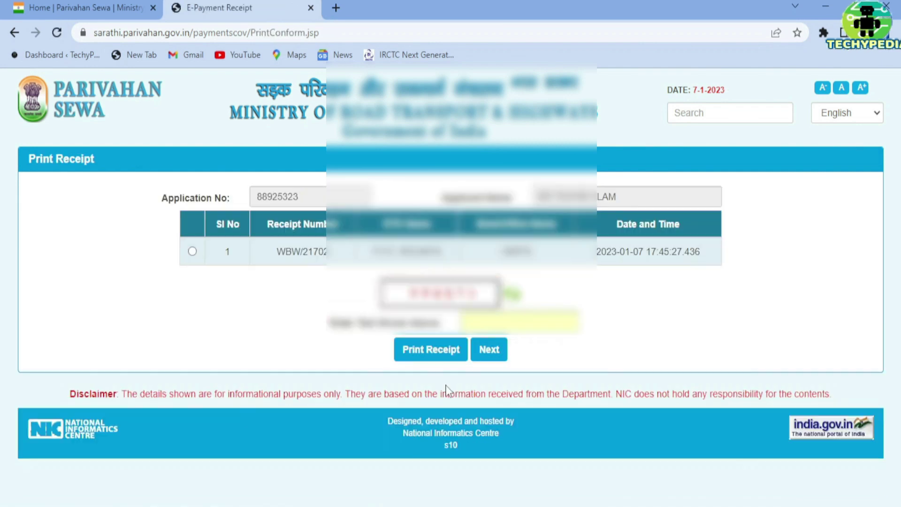
left_click(192, 251)
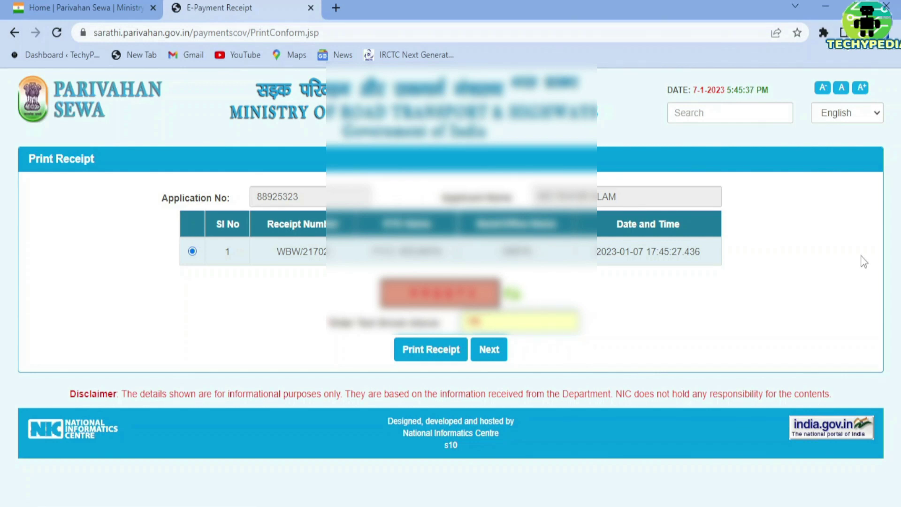
type("a")
left_click(418, 307)
left_click(489, 349)
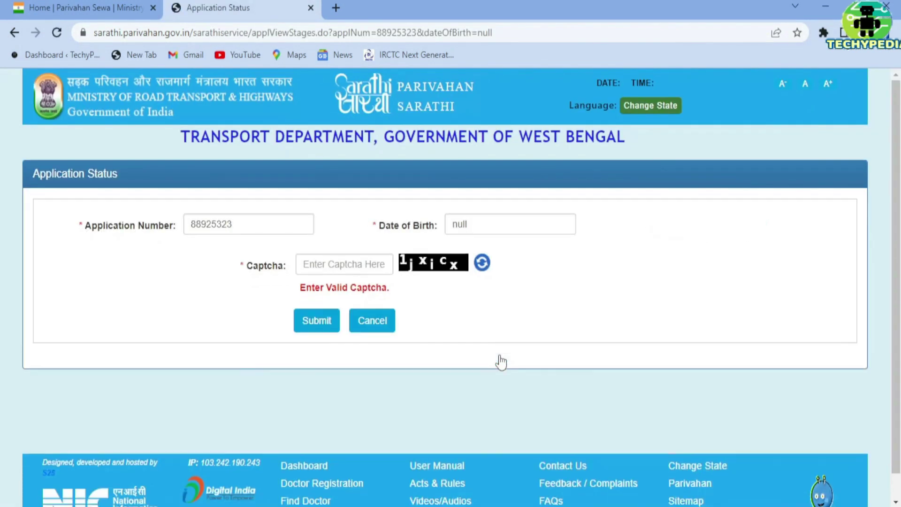
- Replace the invalid date of birth with the applicant's own, enter the captcha and submit the application status form
double_click(497, 223)
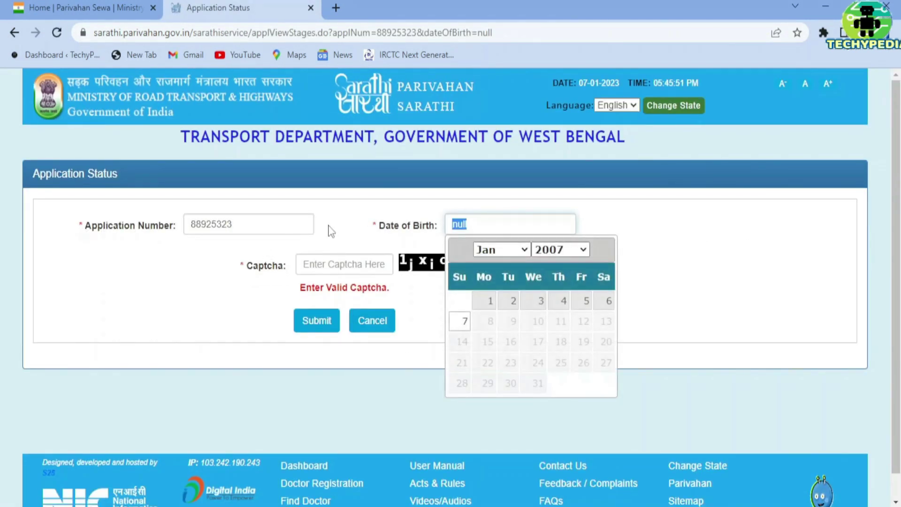
key("BackSpace")
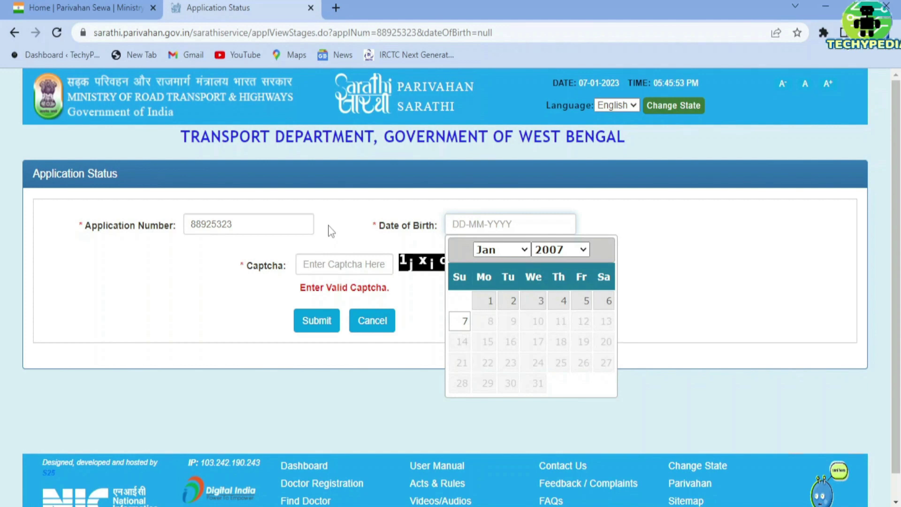
type("08")
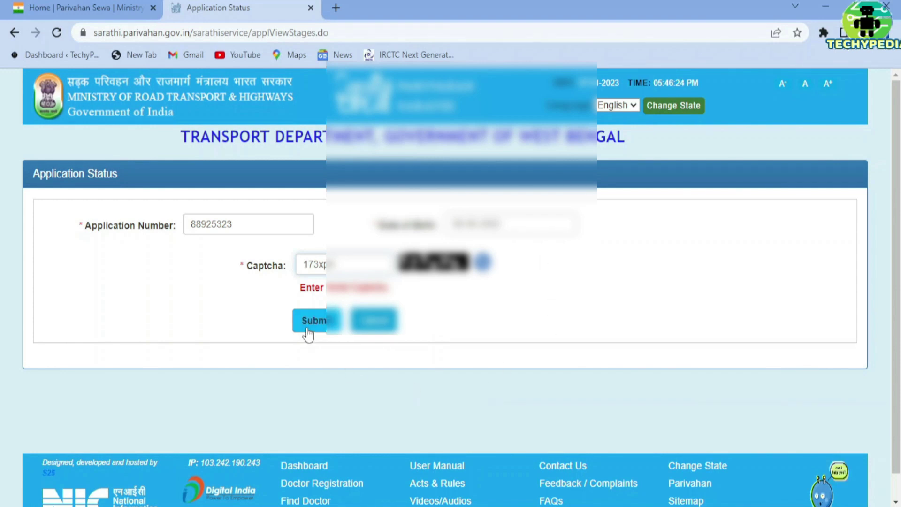
- Proceed with the LL Slot Book stage and continue to booking for the requested learner's licence service
scroll(413, 367, "down", 5)
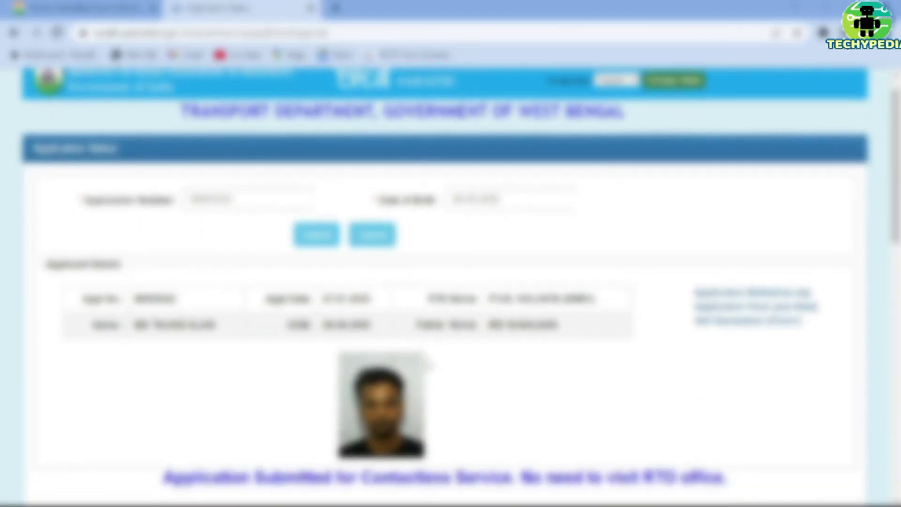
scroll(430, 367, "down", 8)
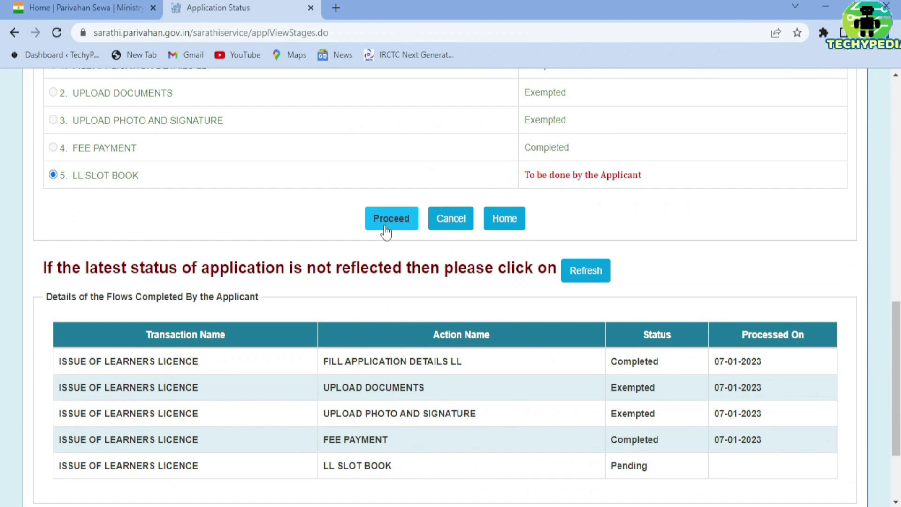
left_click(385, 226)
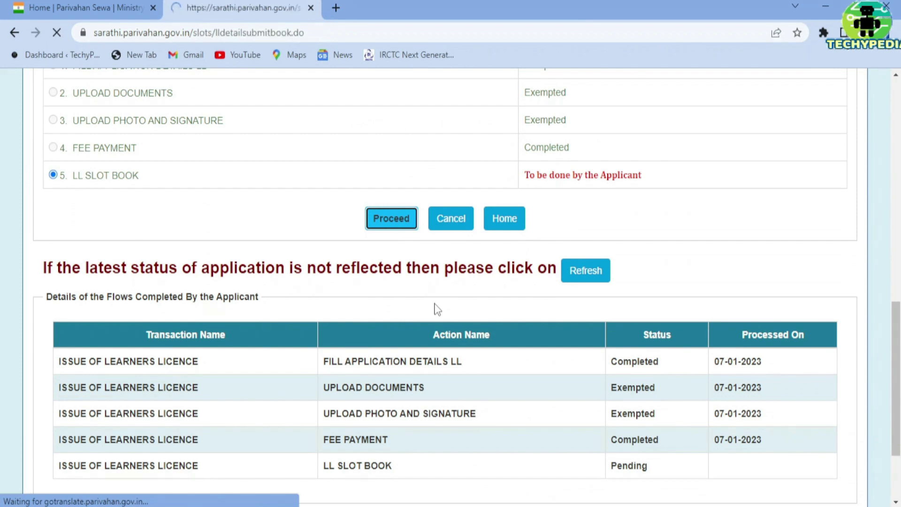
scroll(435, 302, "down", 7)
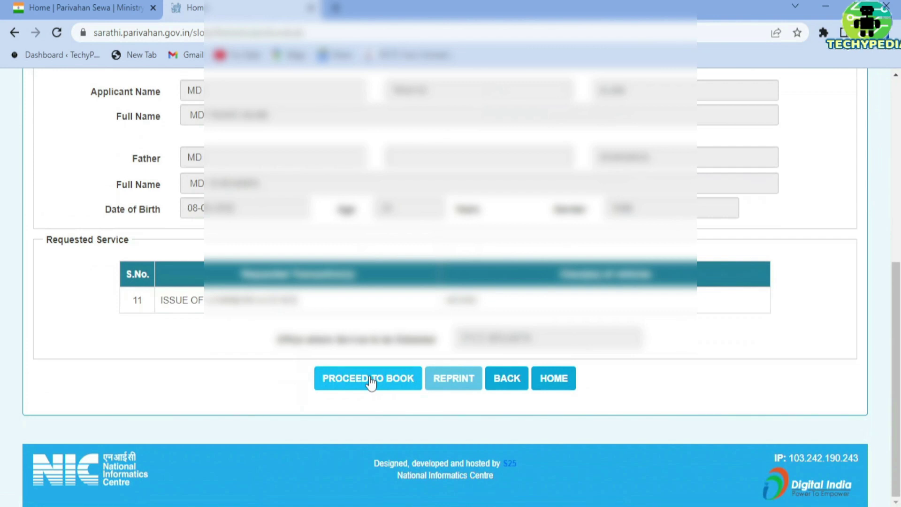
left_click(371, 381)
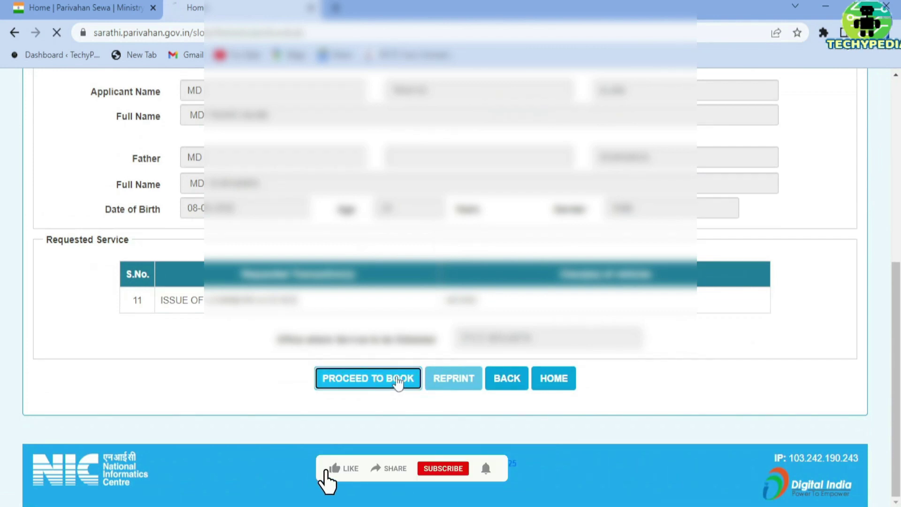
- Choose 10 January 2023 in the slot calendar, select the 06.00-20.00 time slot and book it
scroll(356, 479, "down", 2)
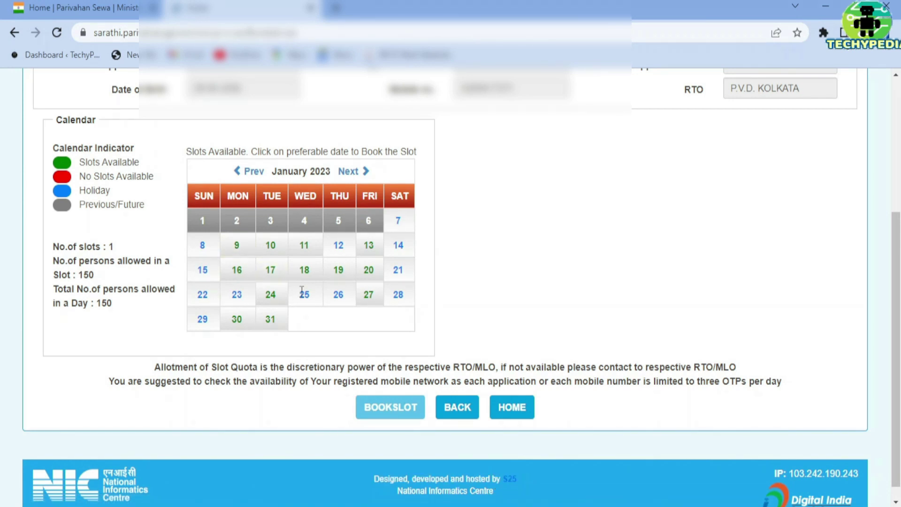
left_click(272, 247)
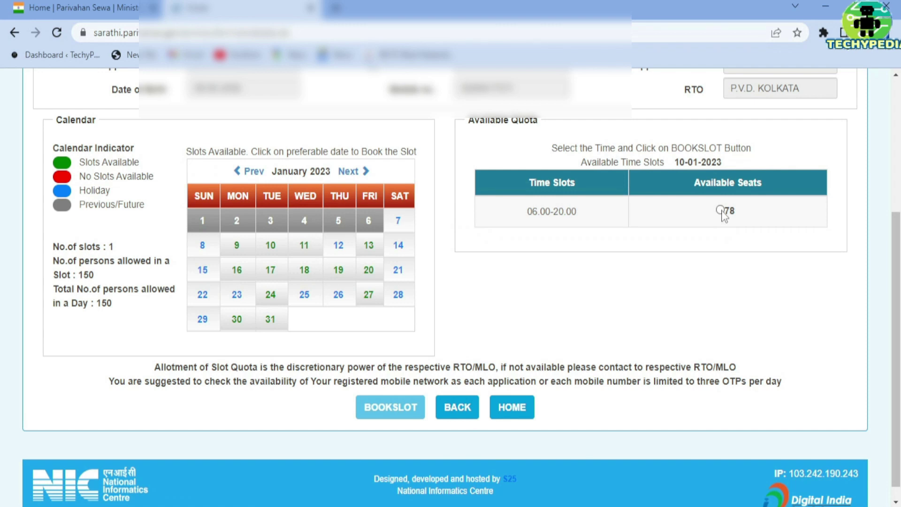
left_click(721, 211)
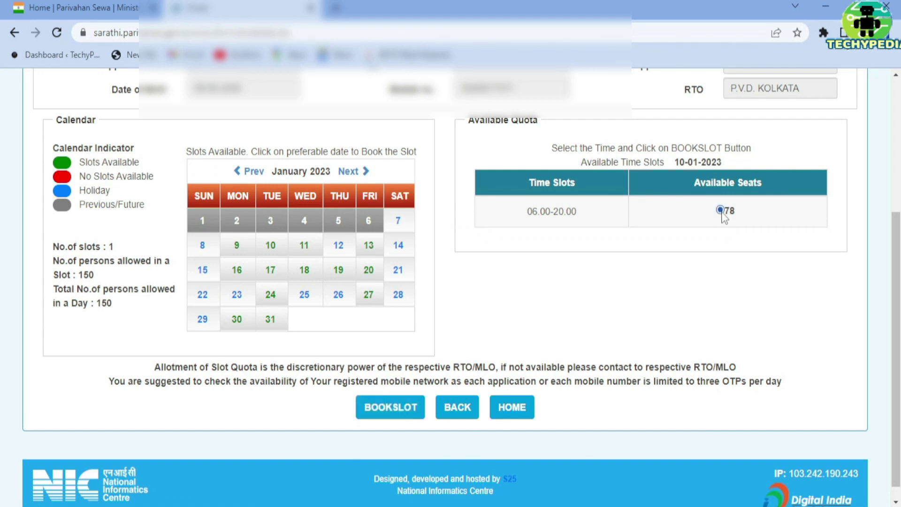
scroll(563, 282, "down", 1)
left_click(387, 399)
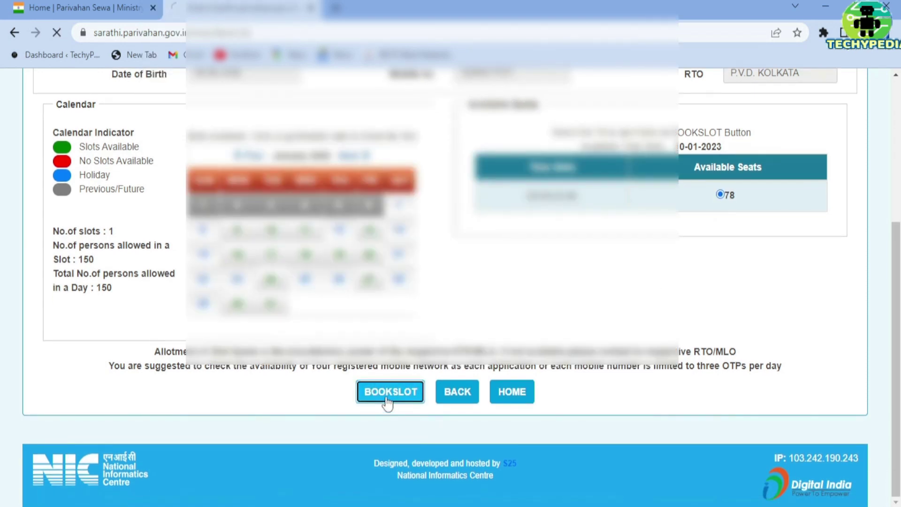
- Enter the security code to confirm the slot booking, and start printing the test appointment letter
scroll(385, 399, "down", 4)
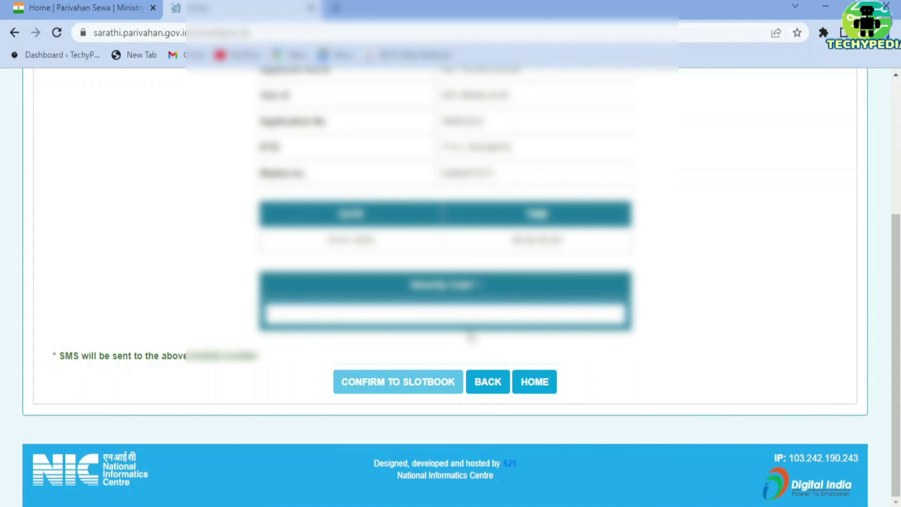
left_click(417, 391)
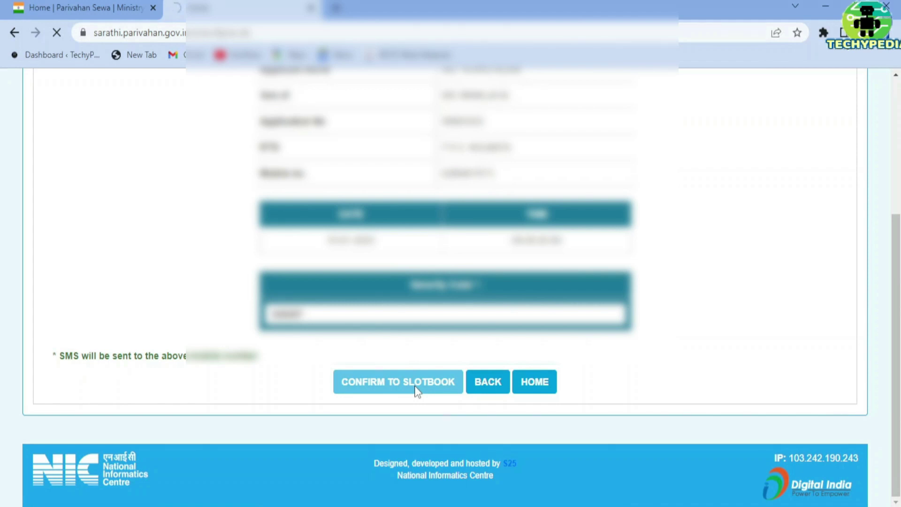
scroll(416, 390, "down", 4)
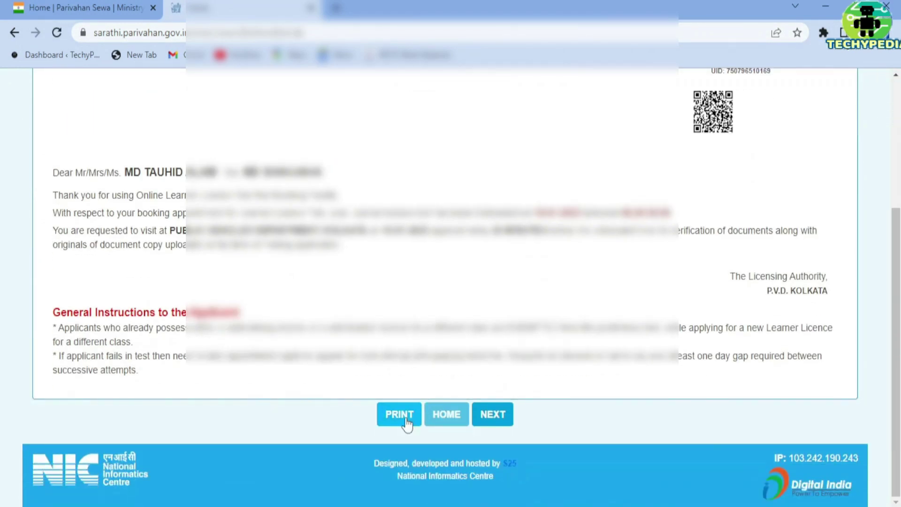
left_click(399, 414)
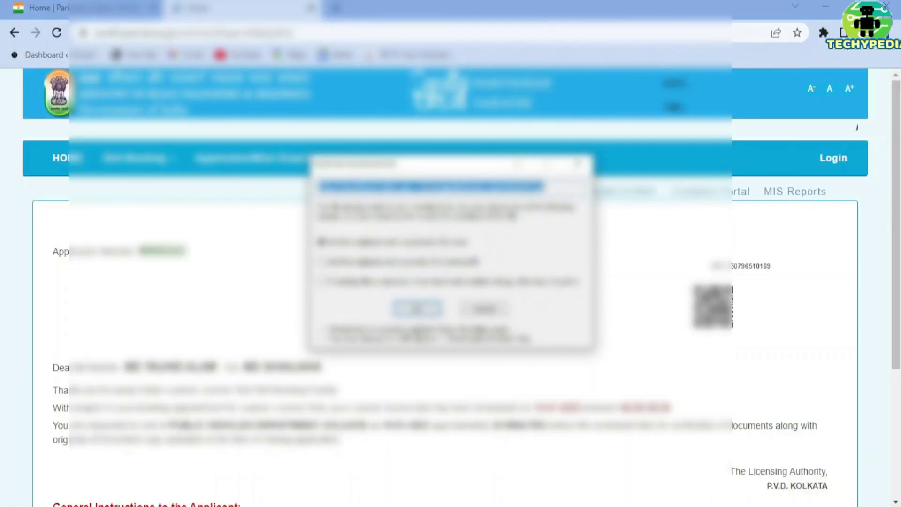